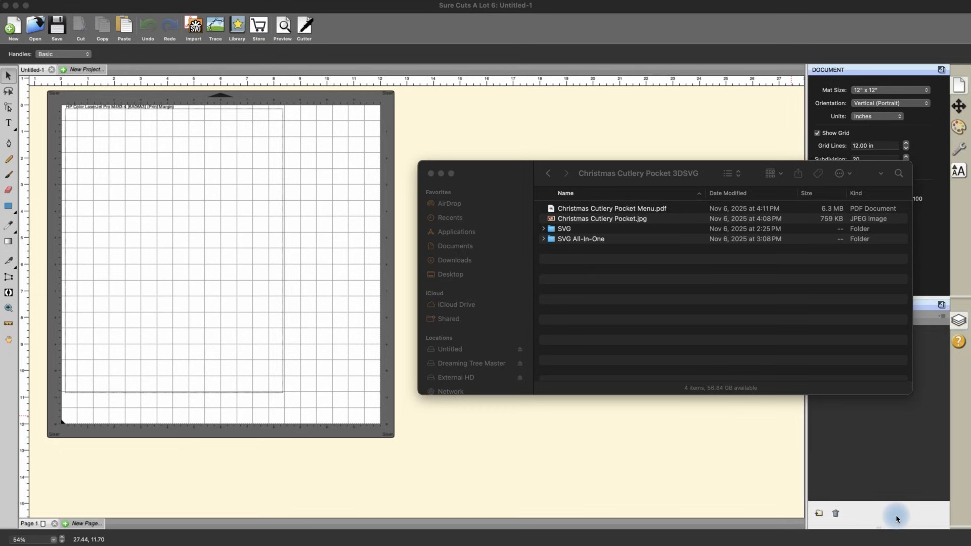
- Preview the finished Christmas Cutlery Pocket.jpg photo in Finder, enlarged, then close it
click(630, 174)
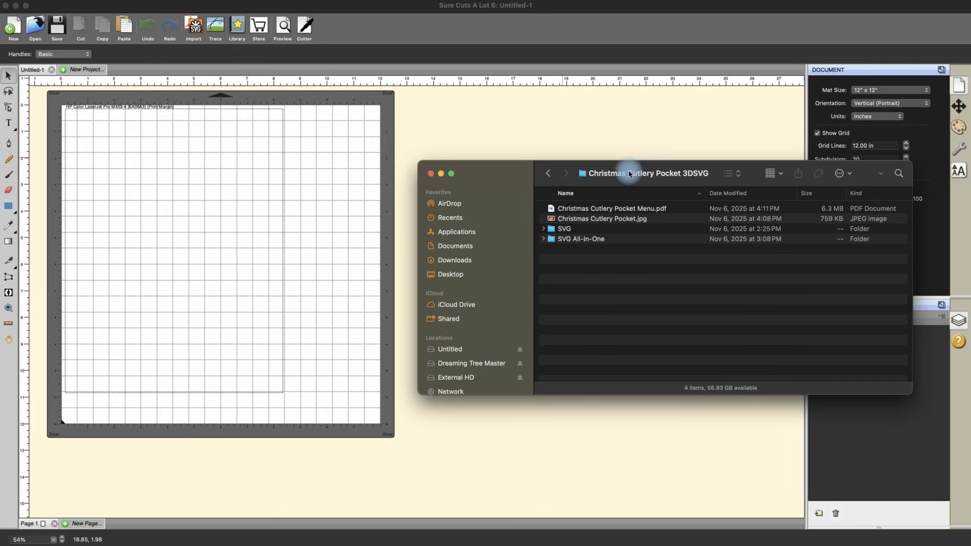
click(601, 218)
key(space)
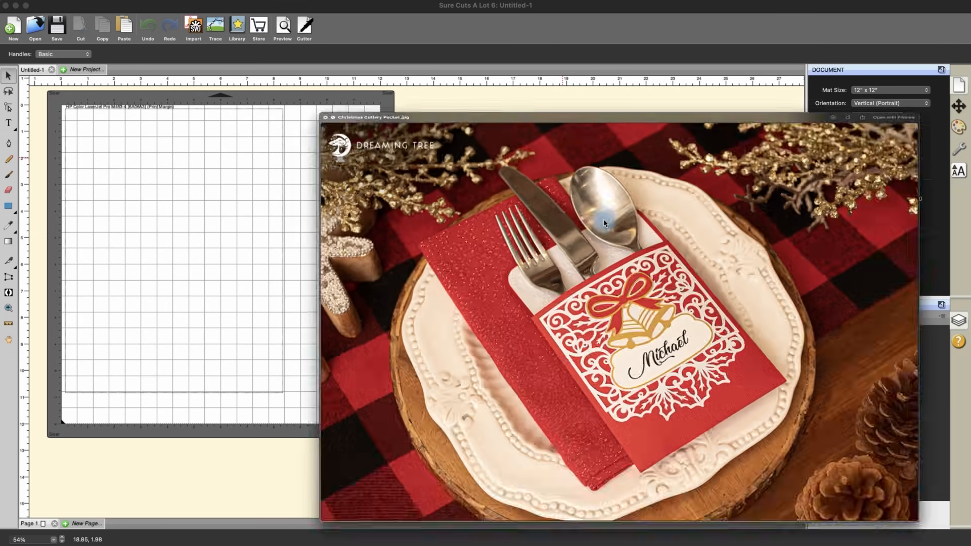
drag(557, 73, 417, 14)
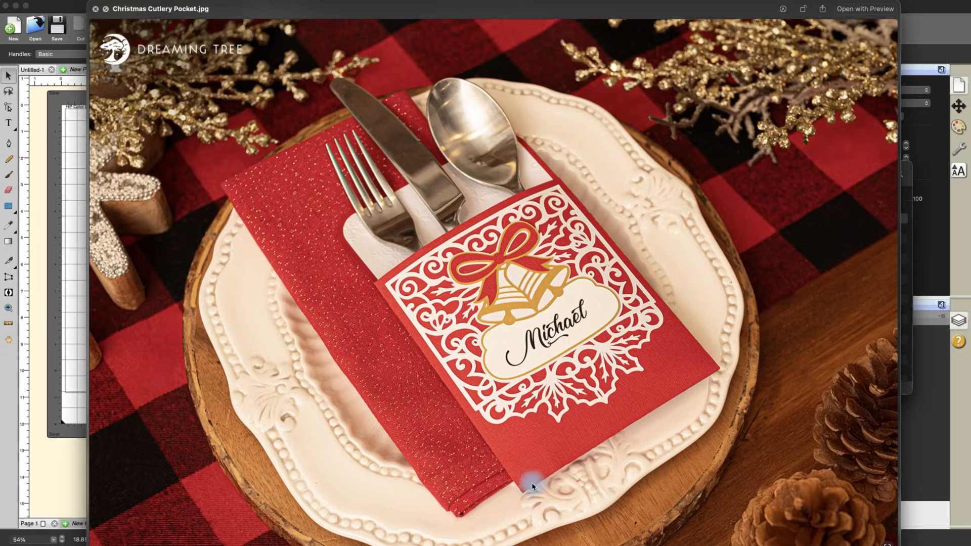
key(space)
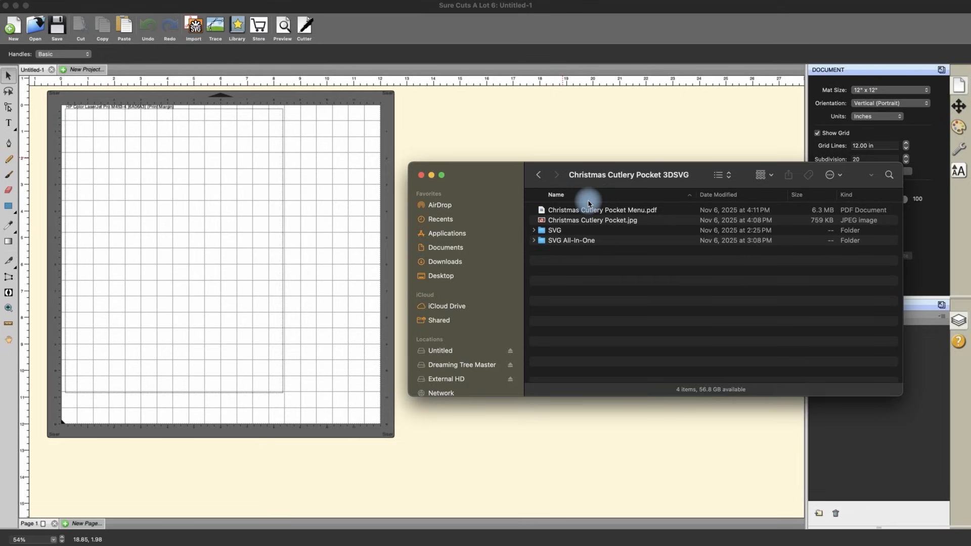
- Open the SVG folder and Quick Look main_all_american_red.svg, then close the preview
click(564, 231)
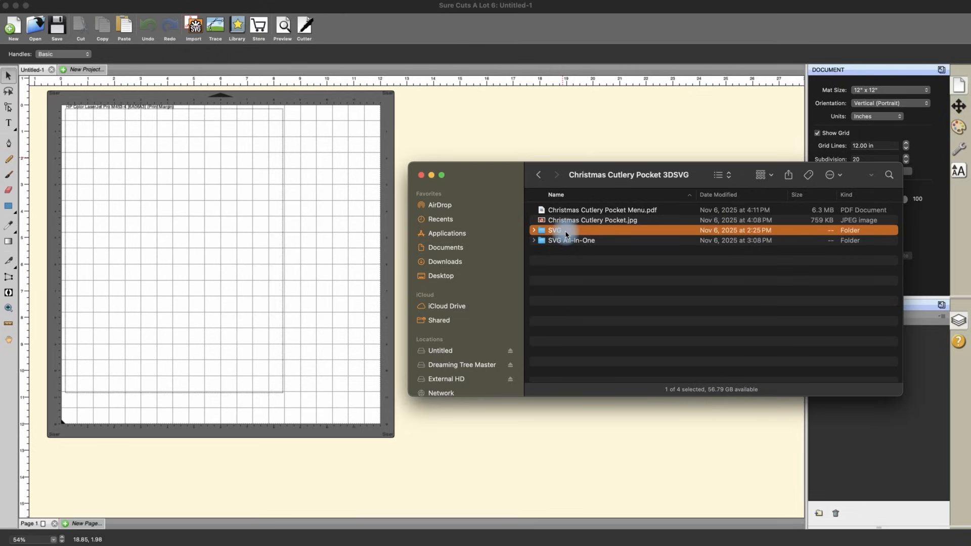
drag(583, 184, 561, 196)
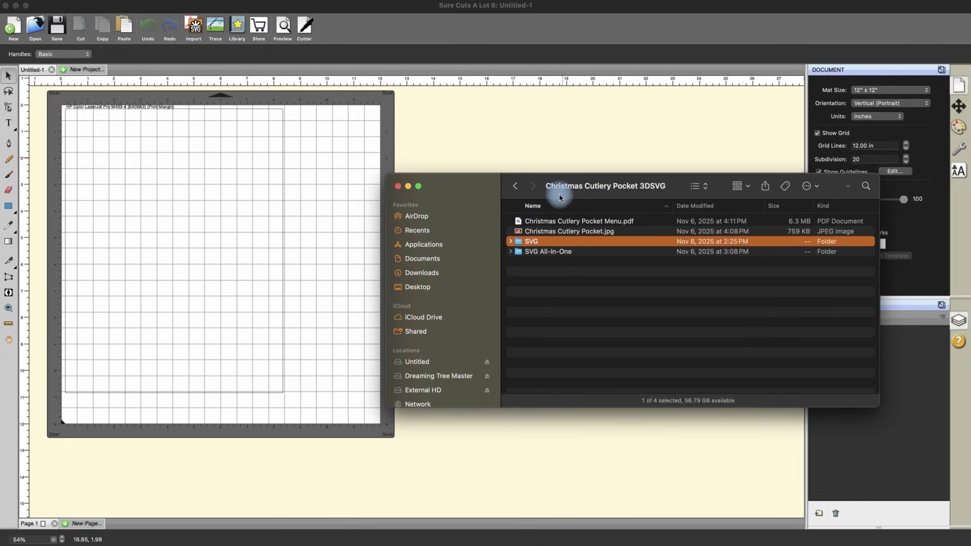
double_click(534, 242)
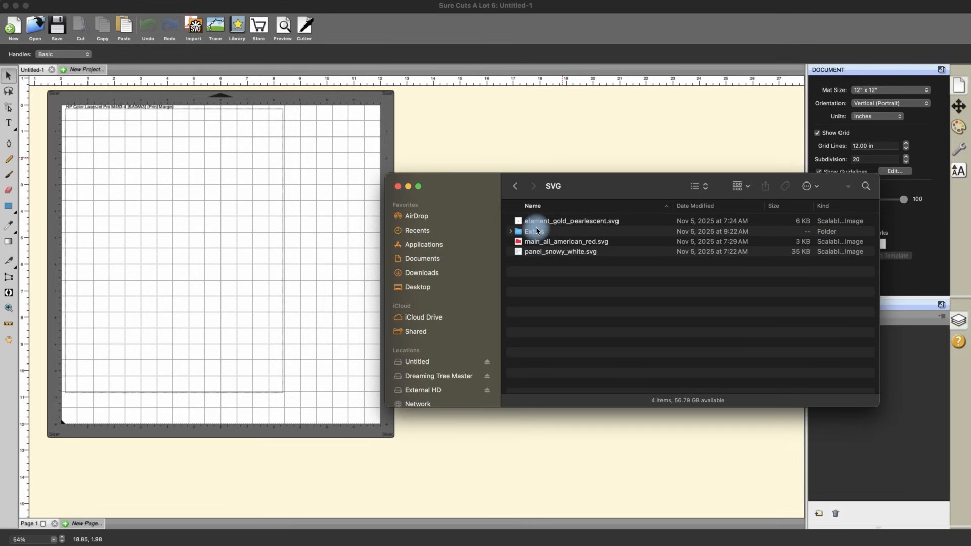
click(545, 241)
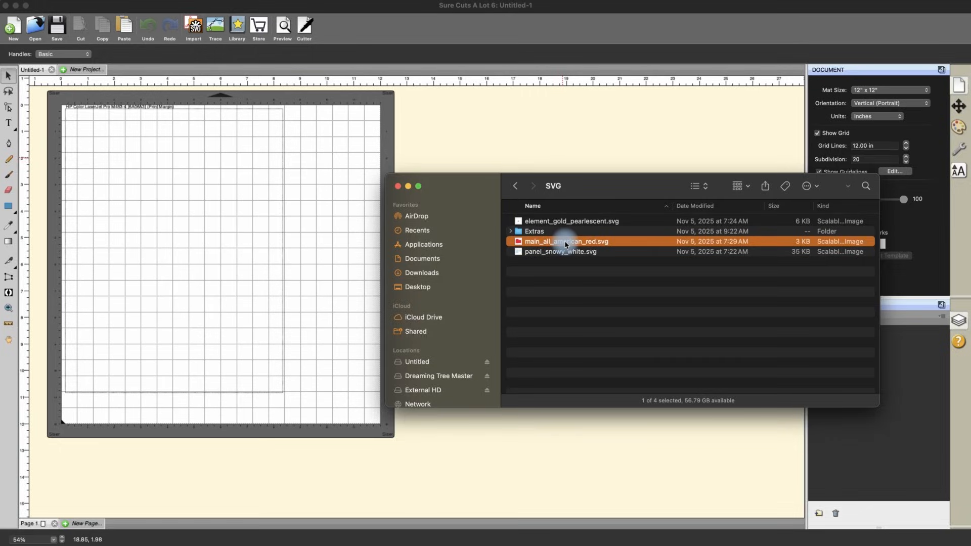
key(space)
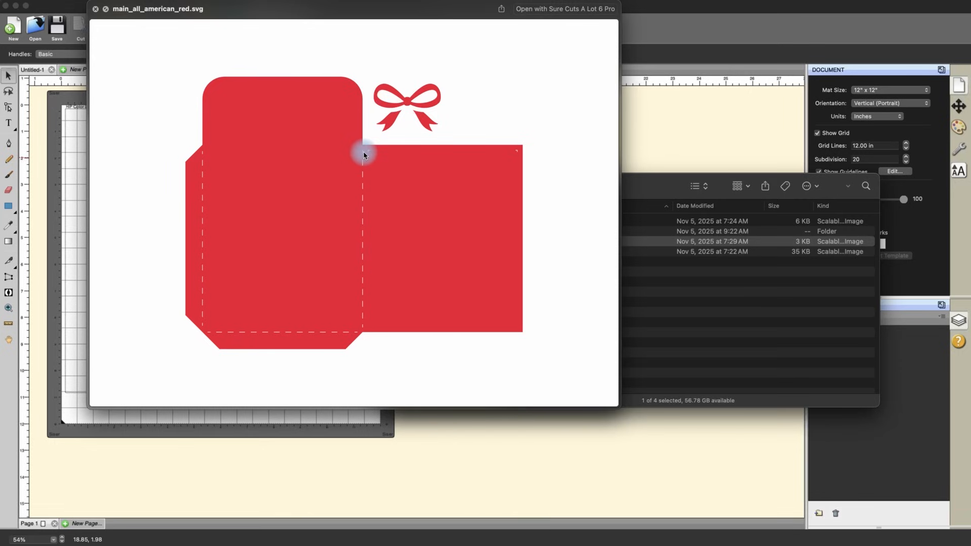
key(space)
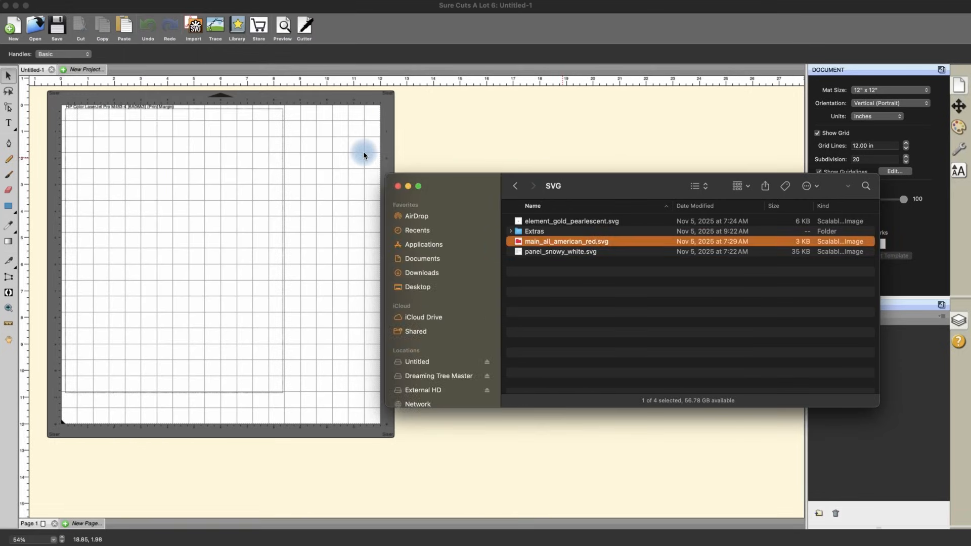
- Open Extras > Solid Score Line and preview ss_element_gold_pearlescent.svg
click(534, 230)
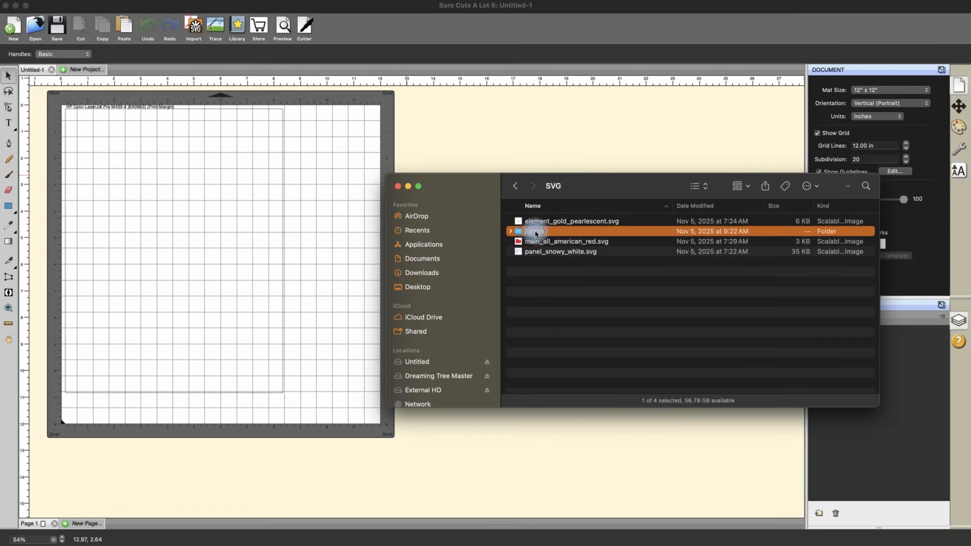
double_click(534, 231)
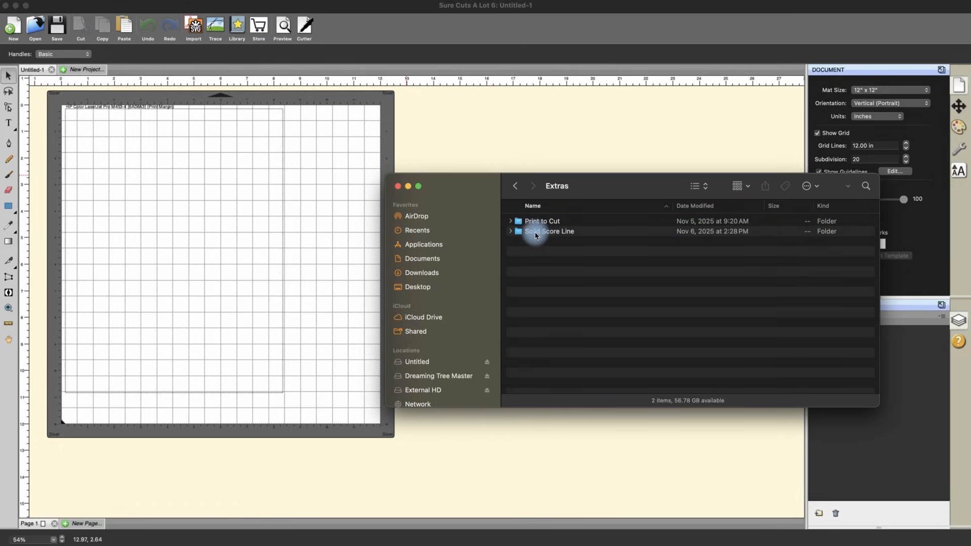
double_click(535, 232)
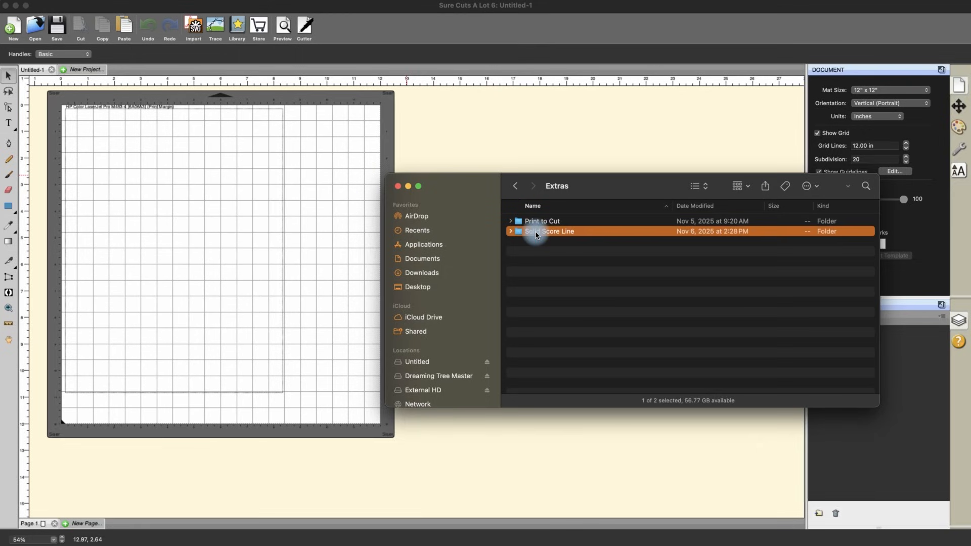
click(534, 221)
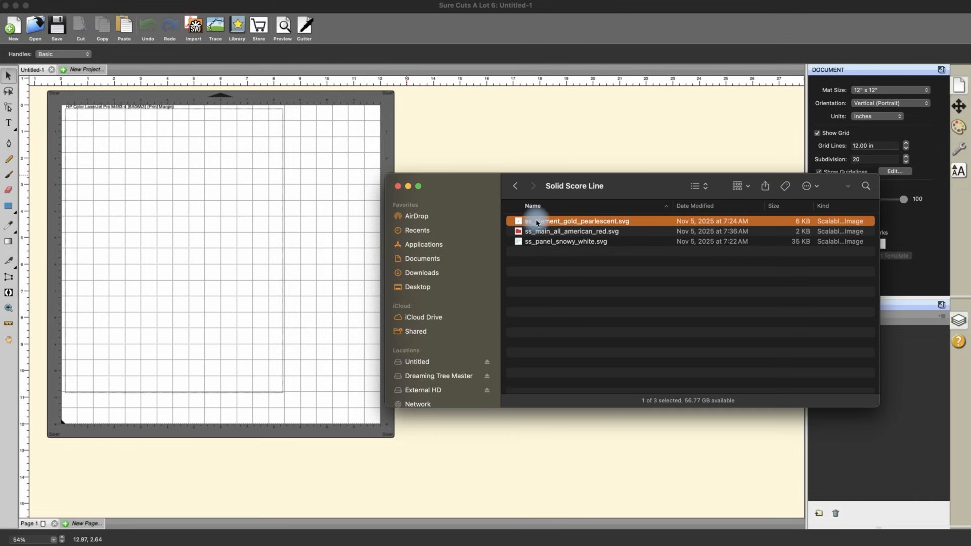
key(space)
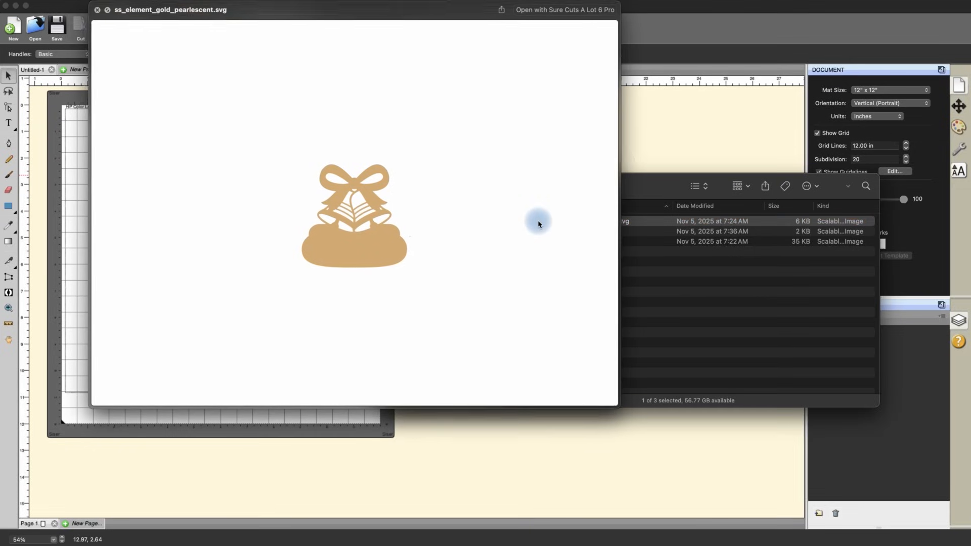
key(space)
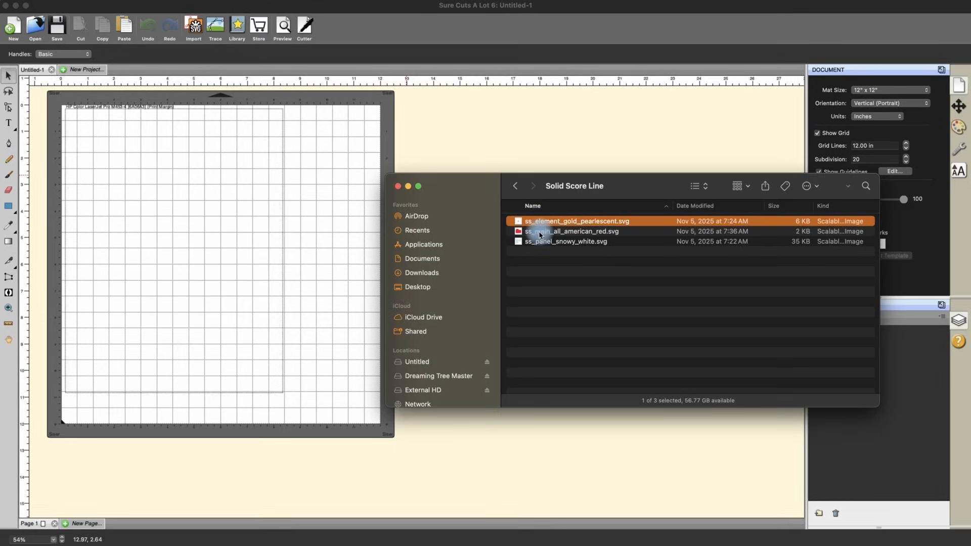
- Preview the solid-score ss_main_all_american_red.svg pocket design and close it
click(540, 231)
key(space)
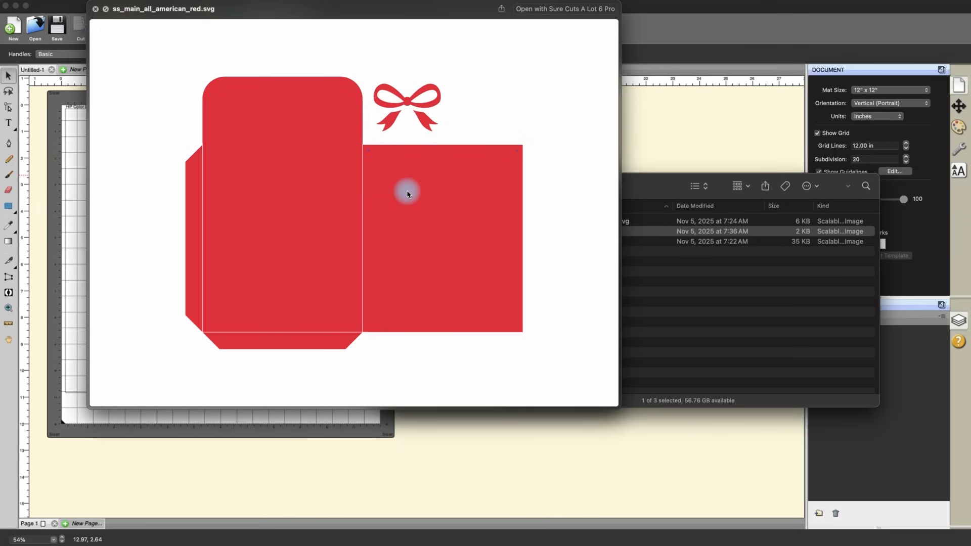
key(space)
- Drag ss_main_all_american_red.svg onto the cutting mat and move the design left
drag(561, 231, 232, 212)
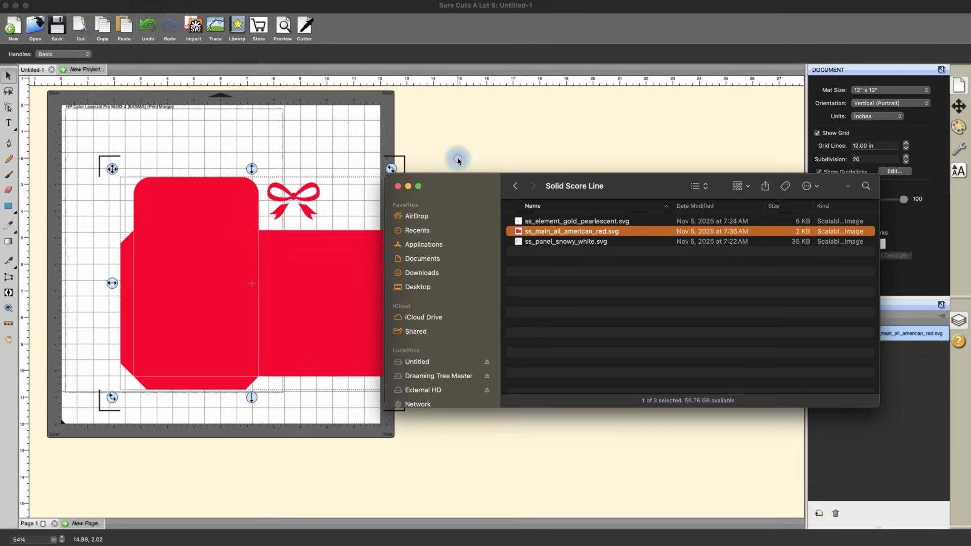
click(458, 157)
mouse_move(303, 273)
mouse_down()
mouse_move(280, 282)
mouse_move(263, 312)
mouse_up()
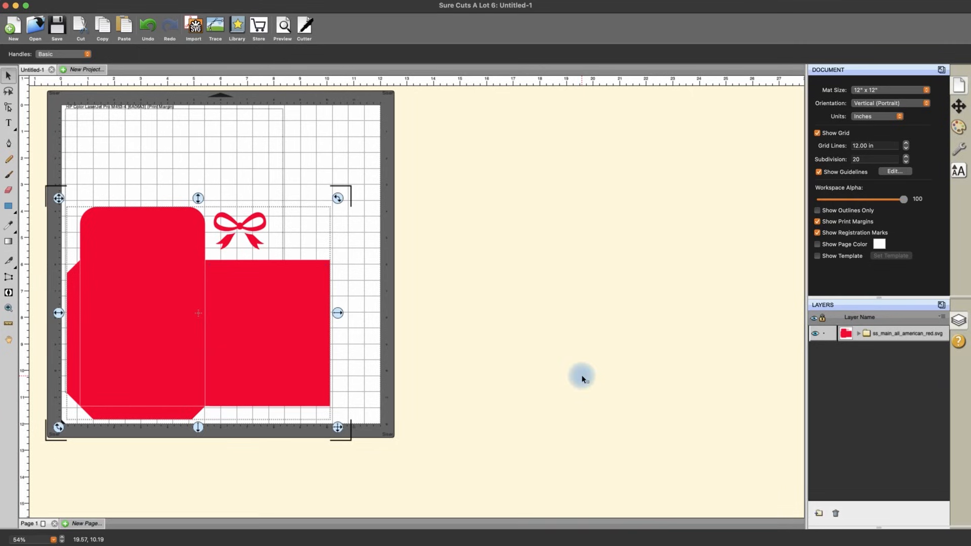
- Expand the pocket design's layer group and inner group, selecting each piece in turn
click(858, 334)
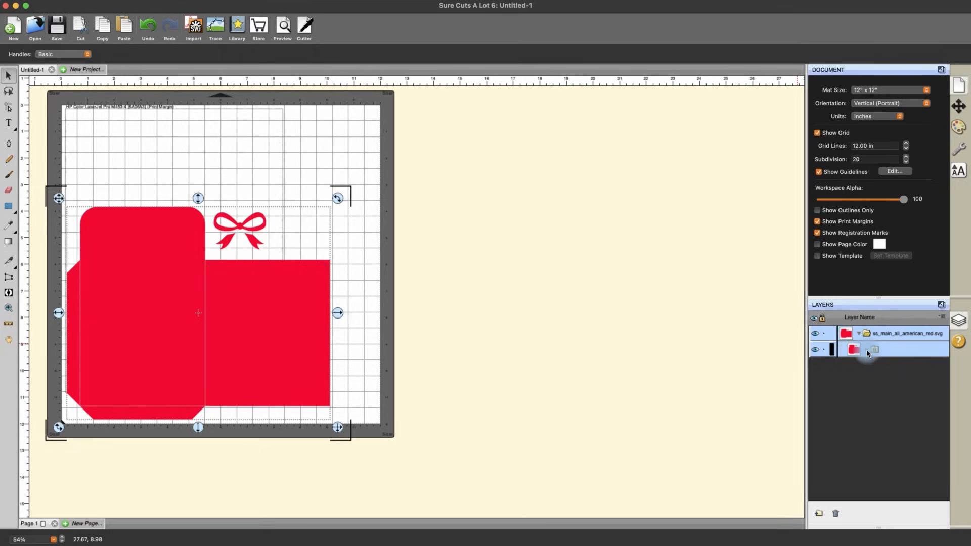
click(868, 350)
click(899, 370)
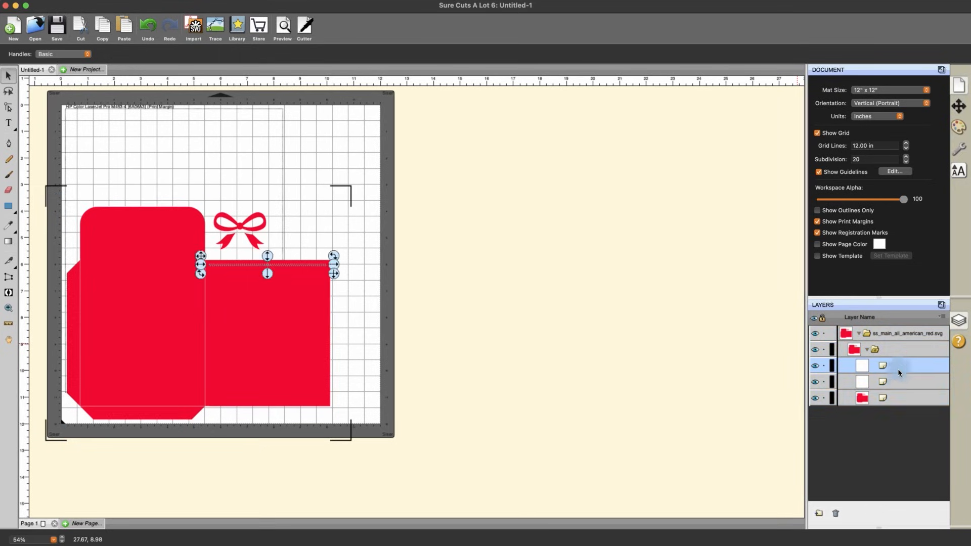
click(899, 382)
click(900, 400)
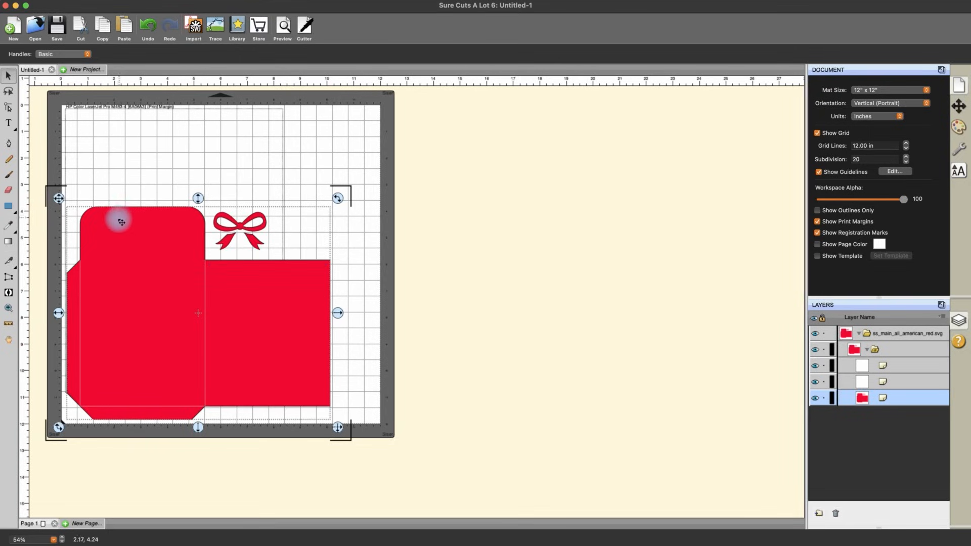
- Inspect the red pocket base layer and the two score-line pieces
click(897, 384)
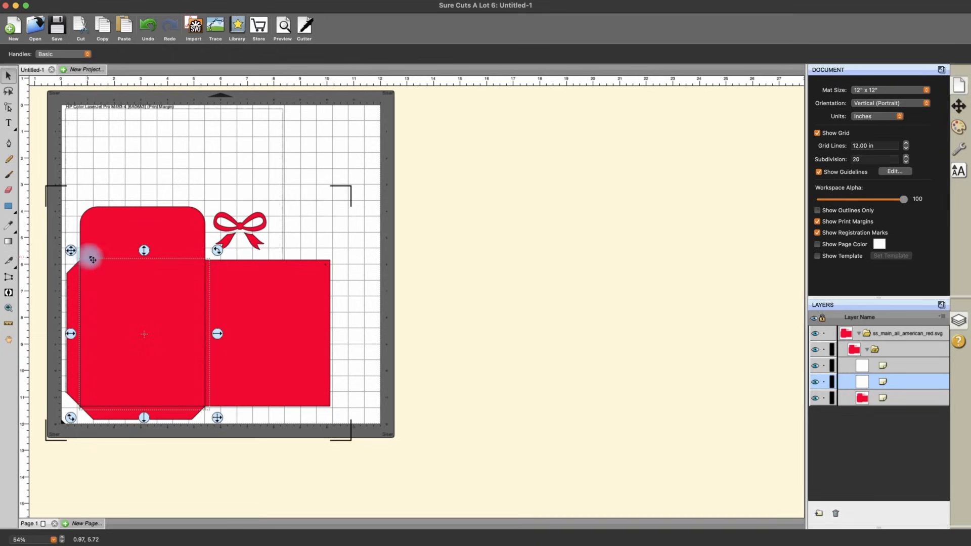
click(897, 366)
click(216, 267)
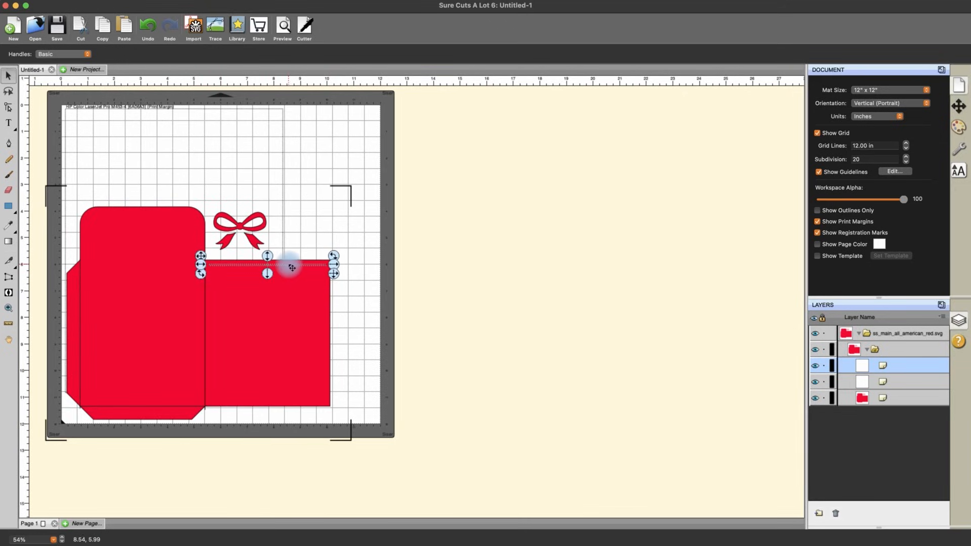
click(896, 382)
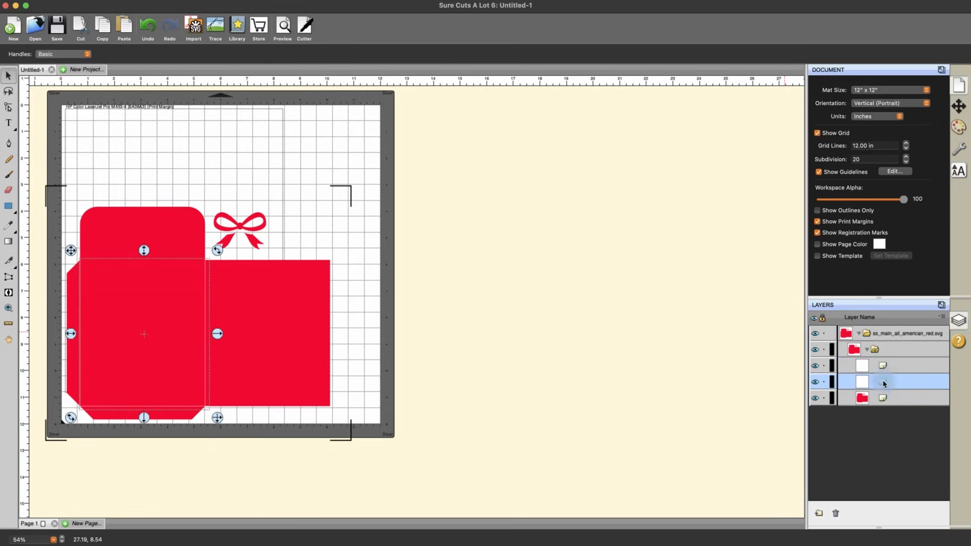
- Rename the score-line layer to Scoring via Layer Properties
double_click(899, 381)
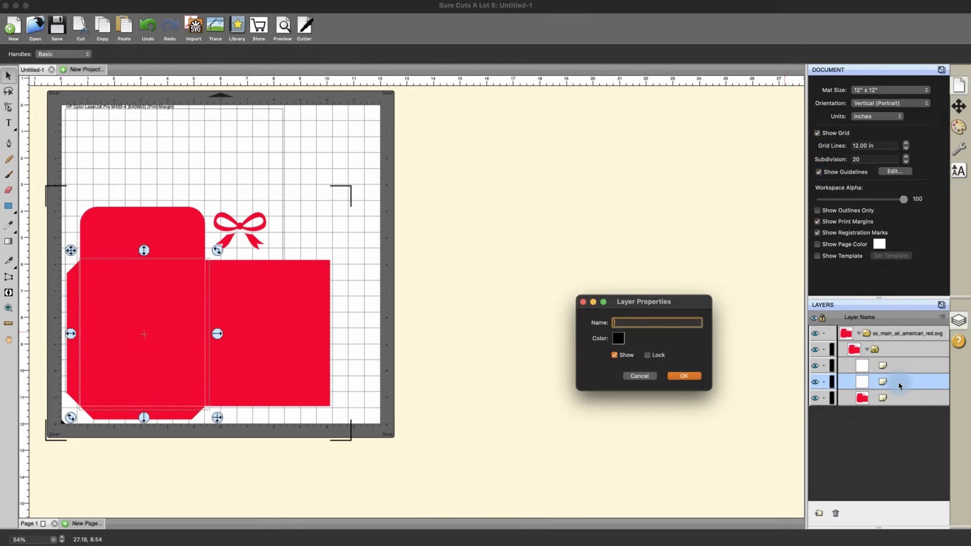
click(639, 375)
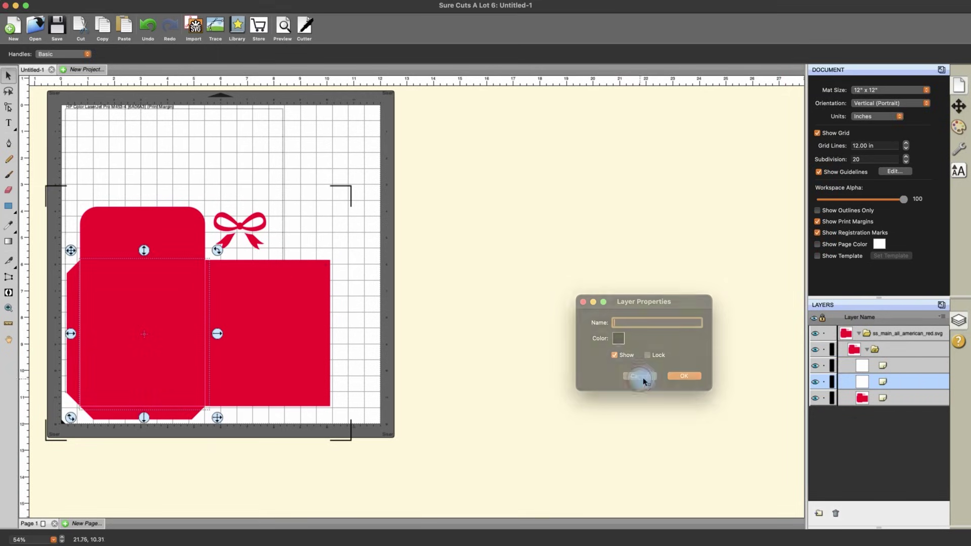
double_click(900, 383)
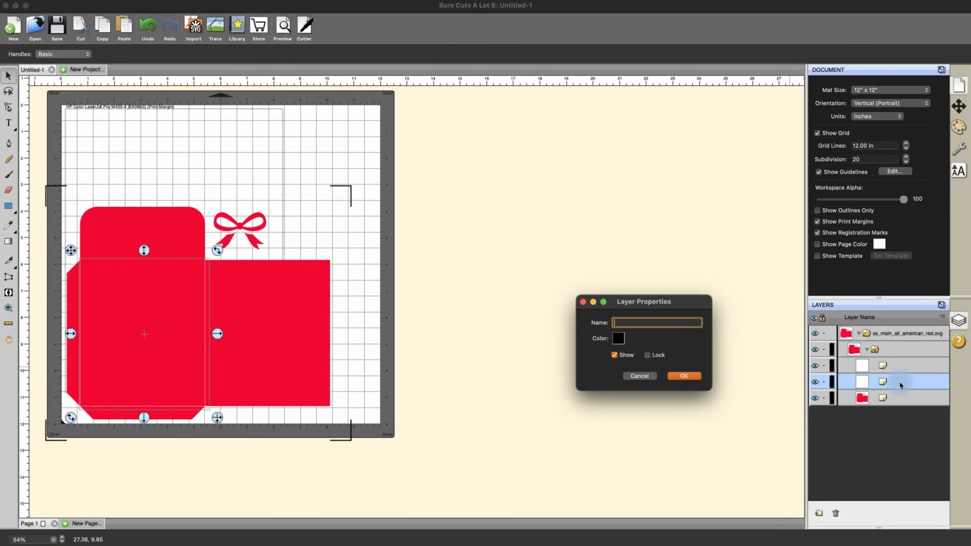
text(Scoring)
key(Return)
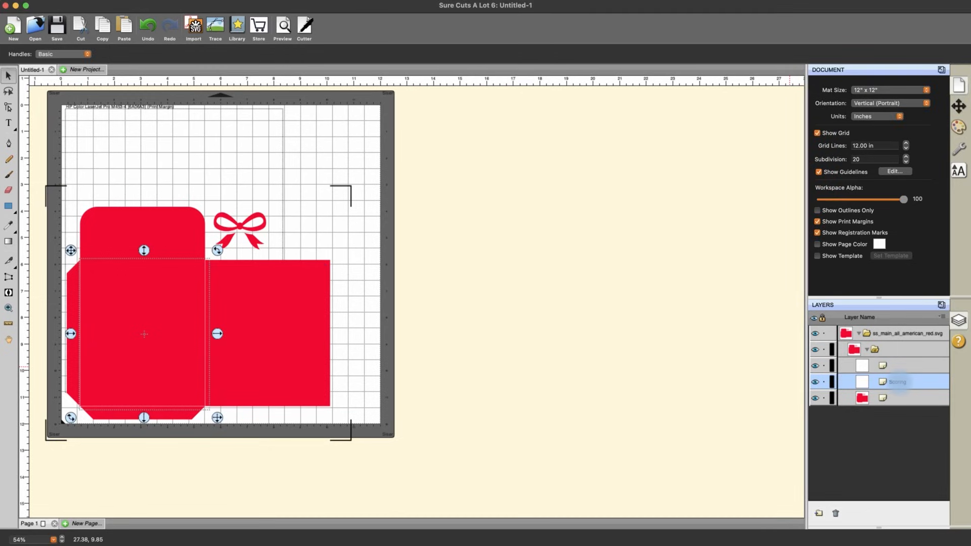
- Rename the layer above to Cutting and the red bottom layer to Cutting 2
double_click(903, 365)
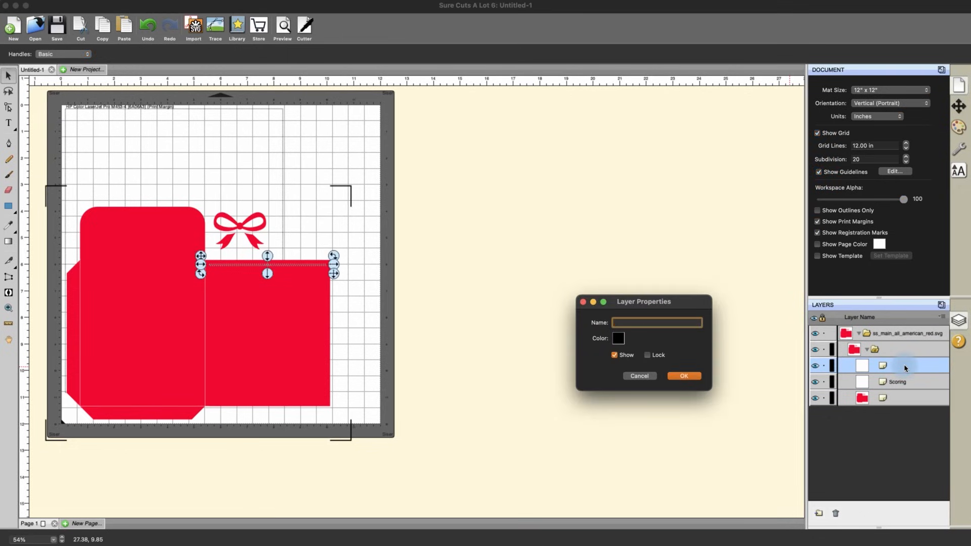
text(Cutting)
key(Return)
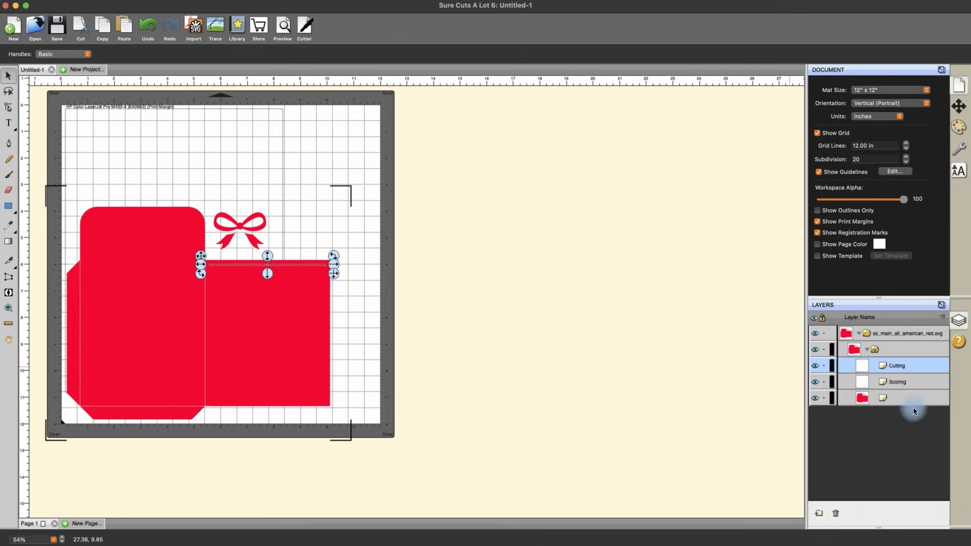
double_click(907, 399)
text(Cutt)
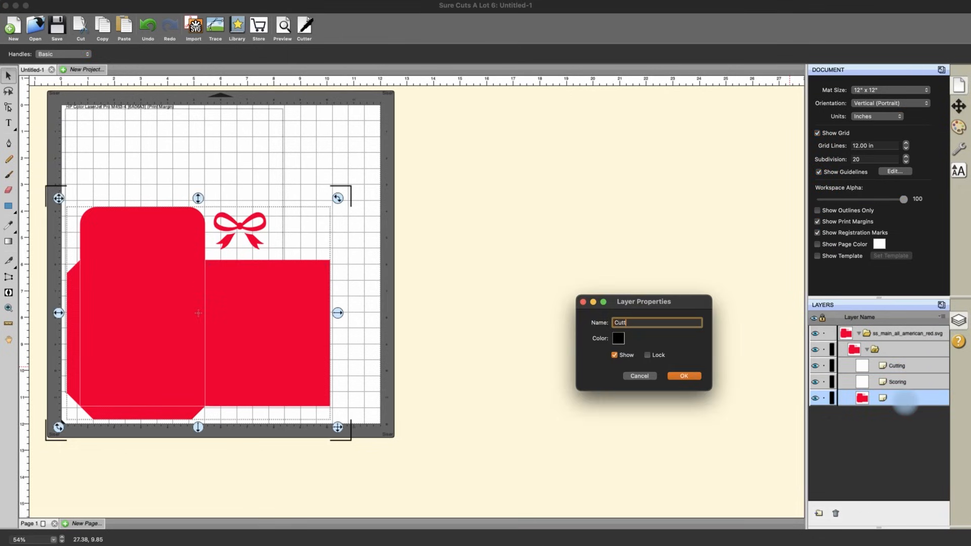
text(ing 2)
key(Return)
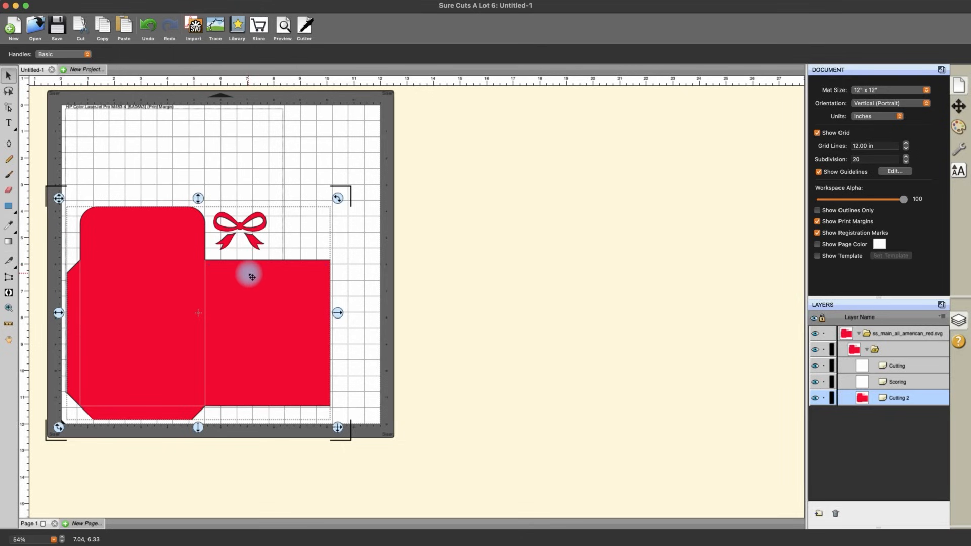
- Toggle the Scoring layer's visibility, leaving it hidden so score lines no longer show
click(210, 269)
click(817, 385)
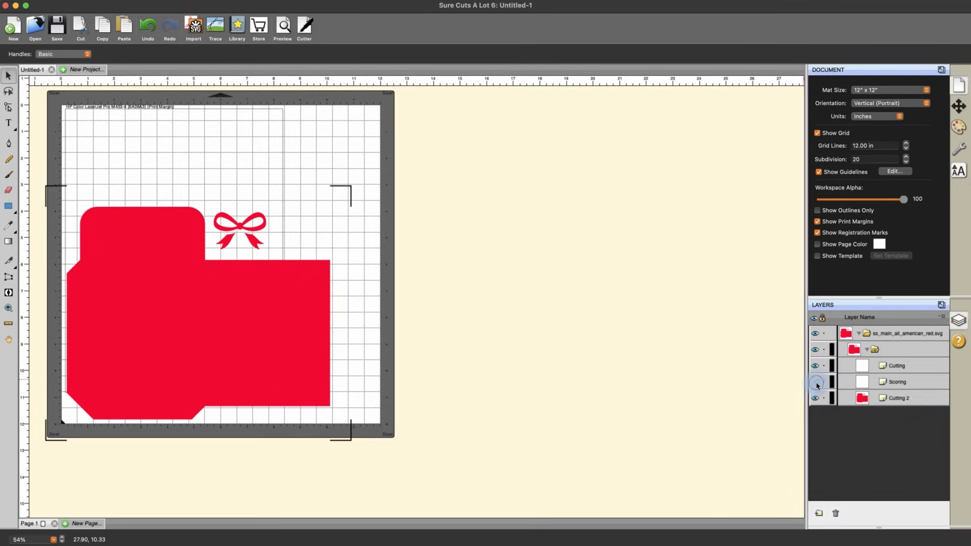
click(818, 385)
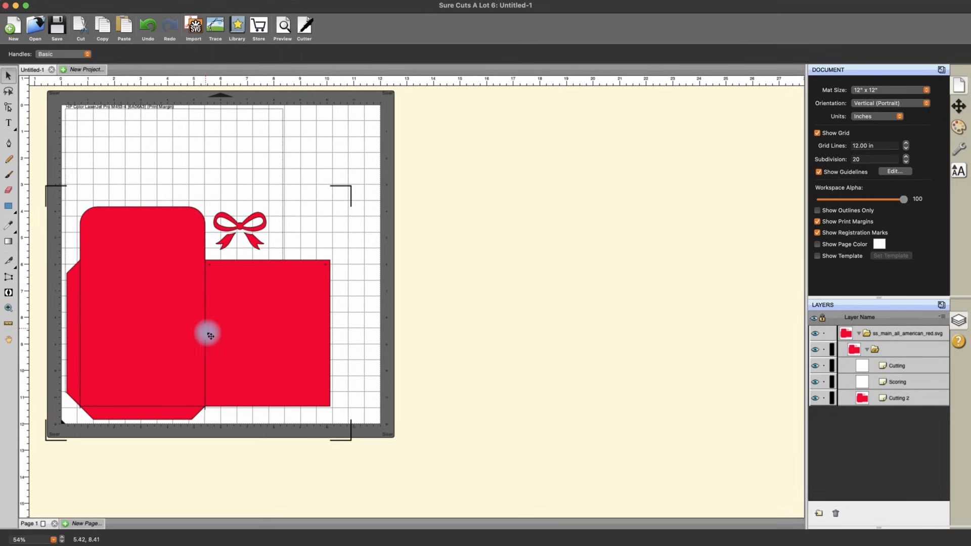
click(816, 384)
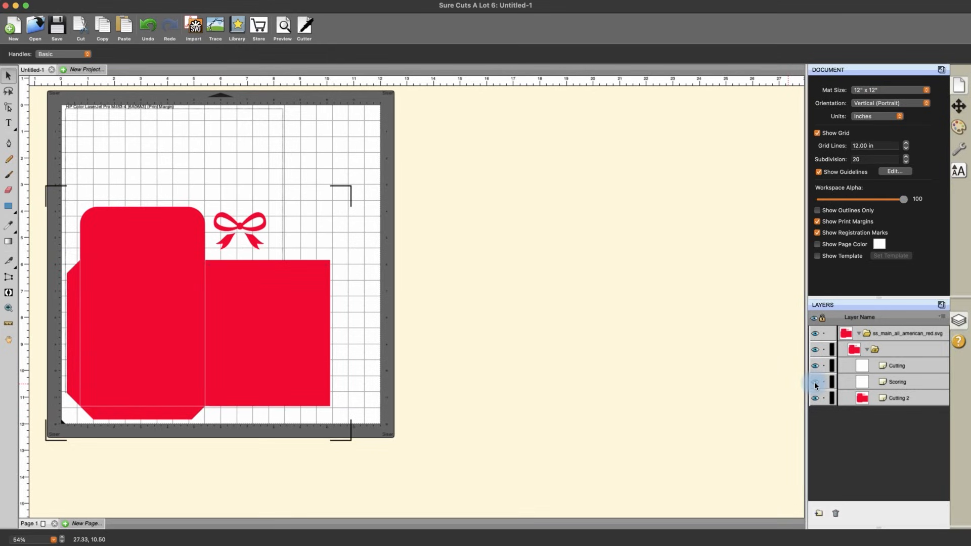
click(816, 385)
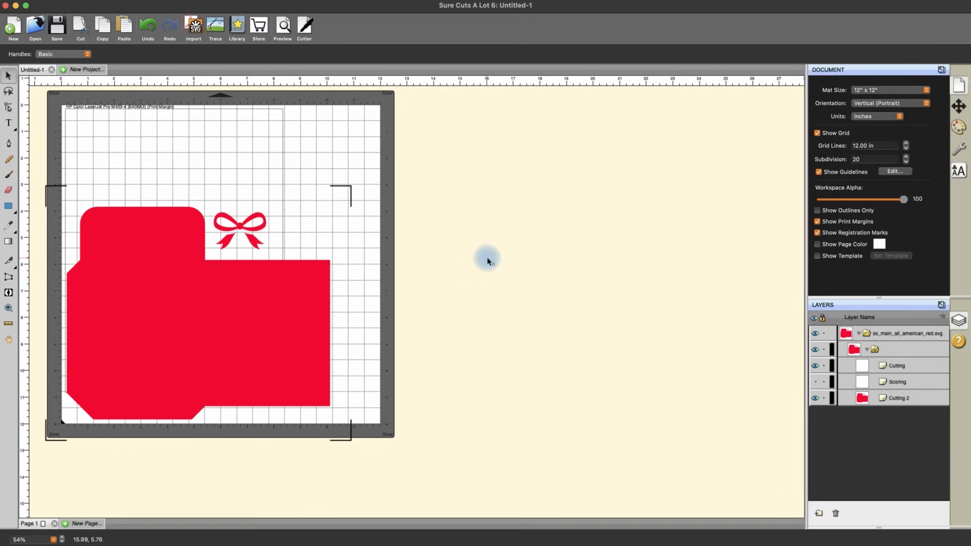
click(283, 27)
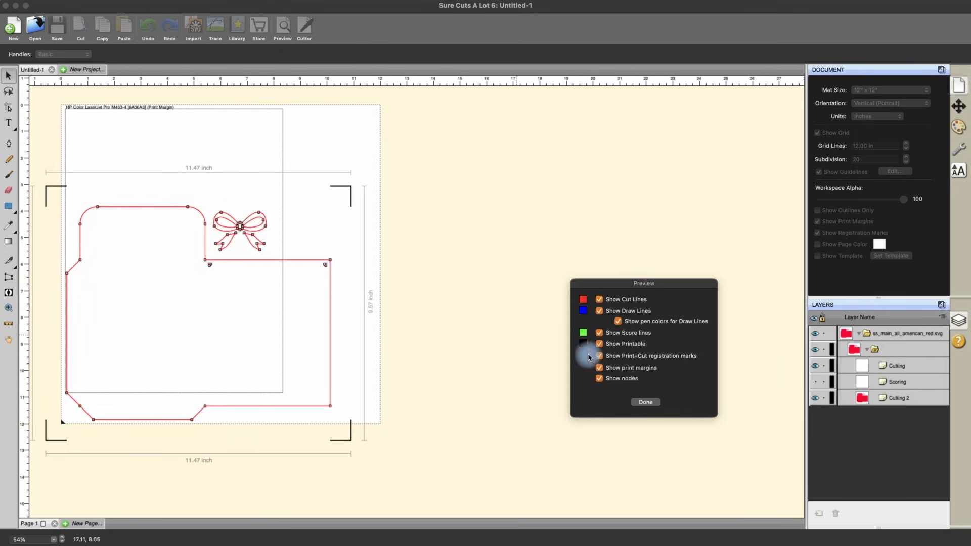
click(645, 403)
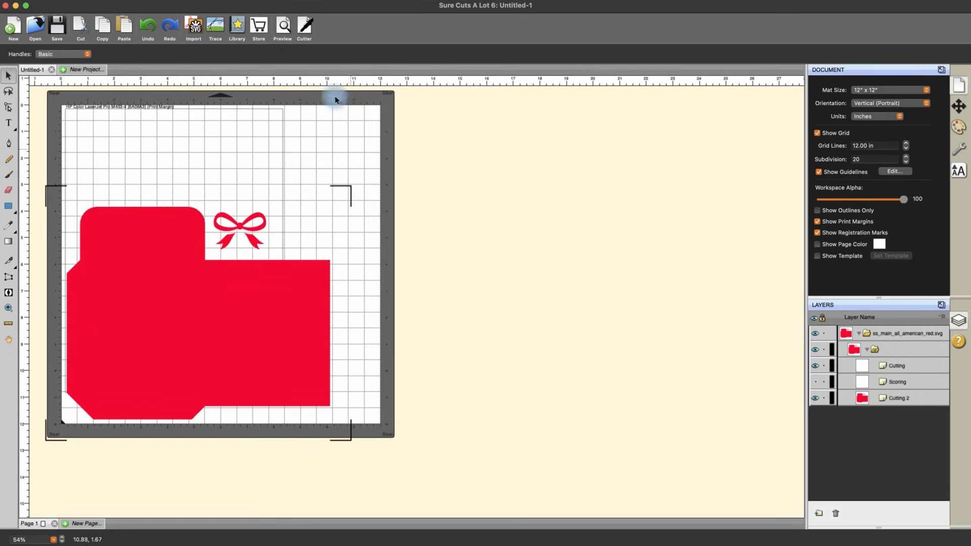
- Open Cut Settings for the cutter and enable Use software speed & force
click(305, 28)
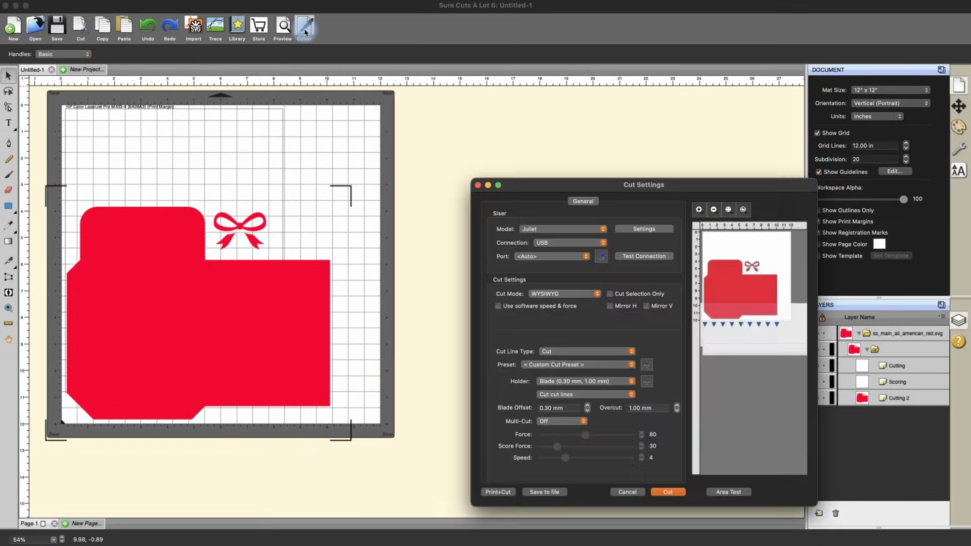
drag(611, 178, 539, 159)
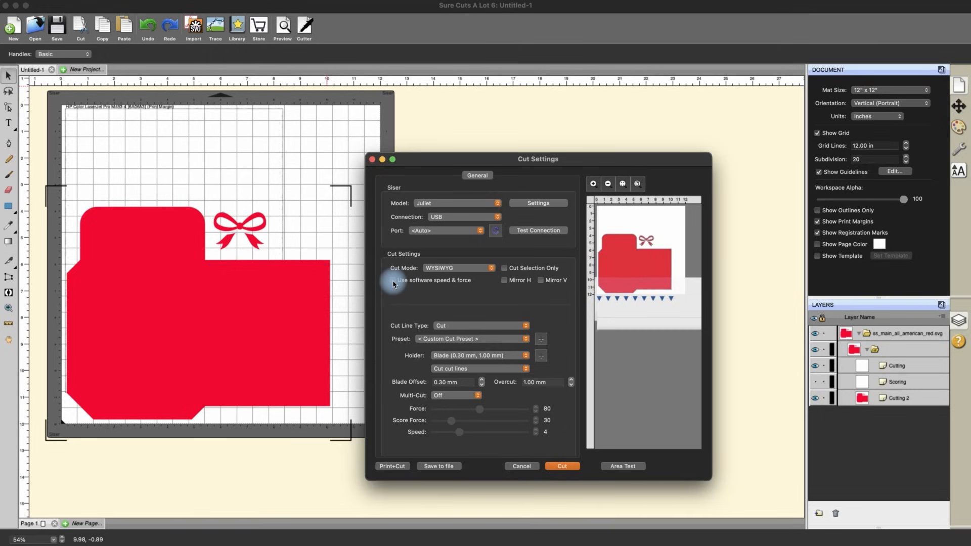
click(394, 283)
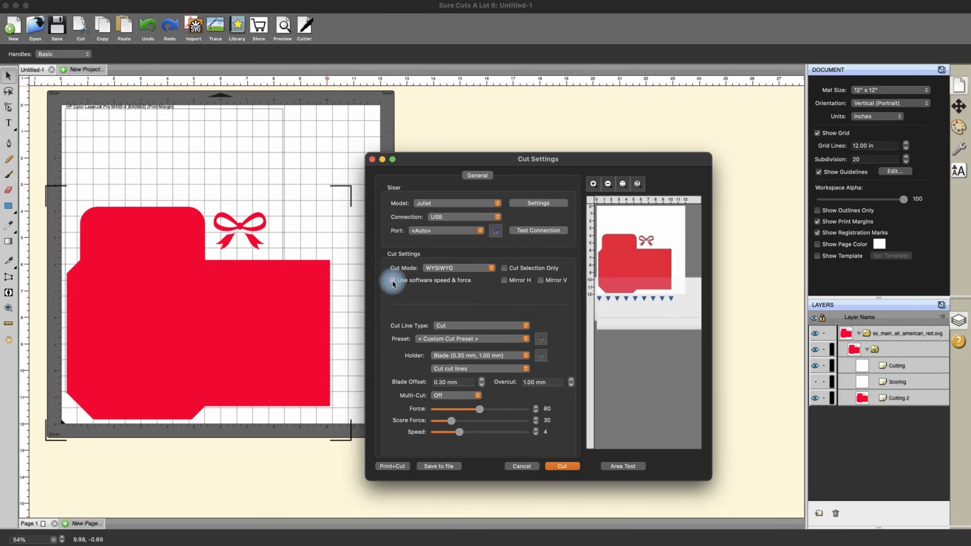
click(393, 282)
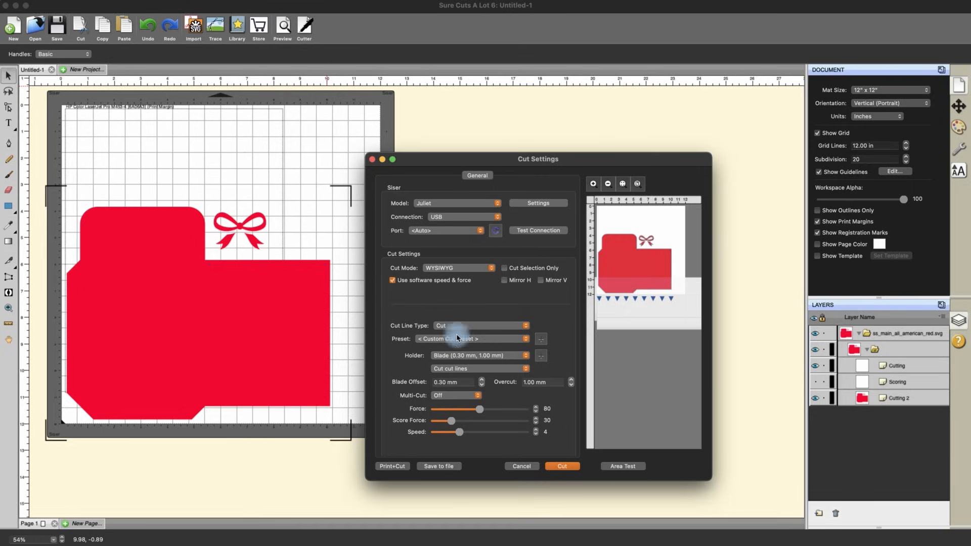
- Lower the cutting force to 50 and raise the speed to 8
click(536, 411)
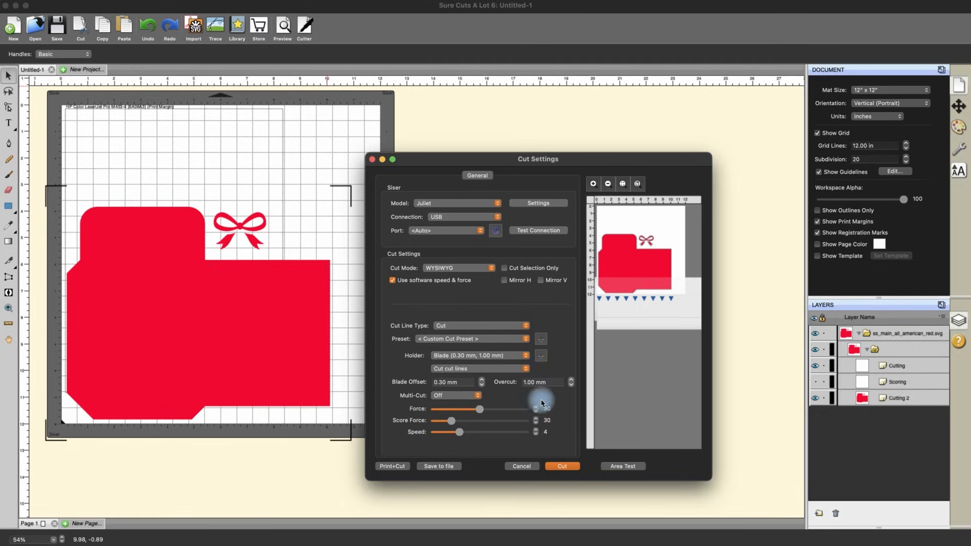
click(538, 413)
click(537, 406)
click(535, 430)
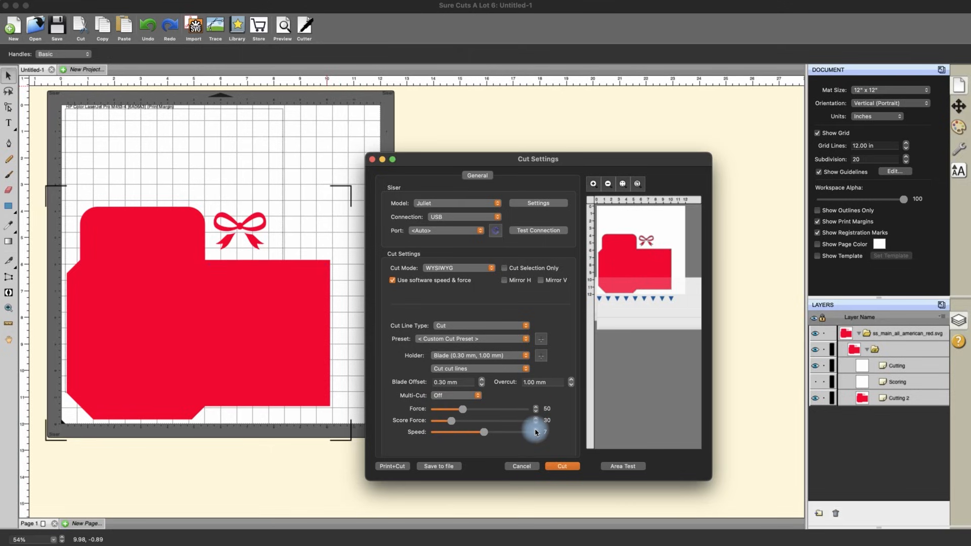
click(536, 430)
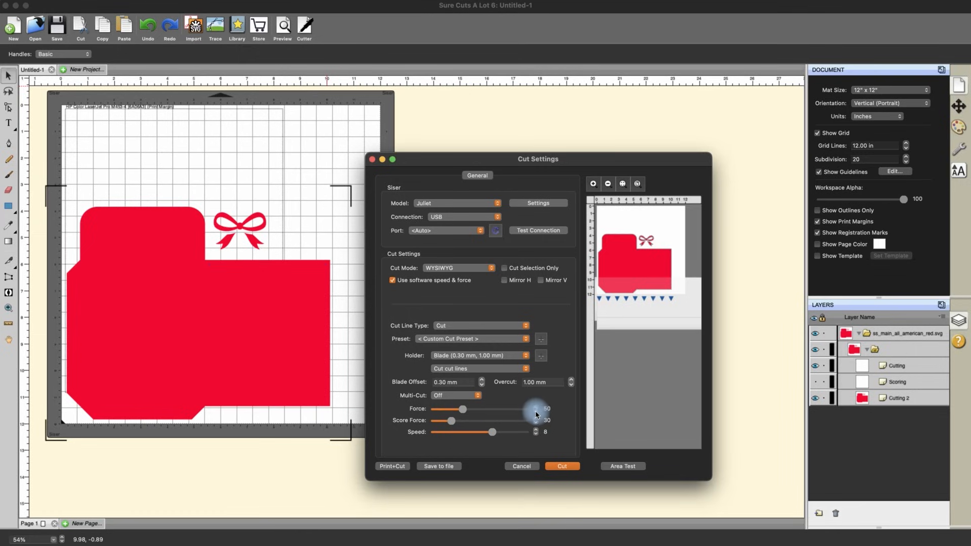
- Save the settings as the Cardstock preset and keep it selected
click(540, 340)
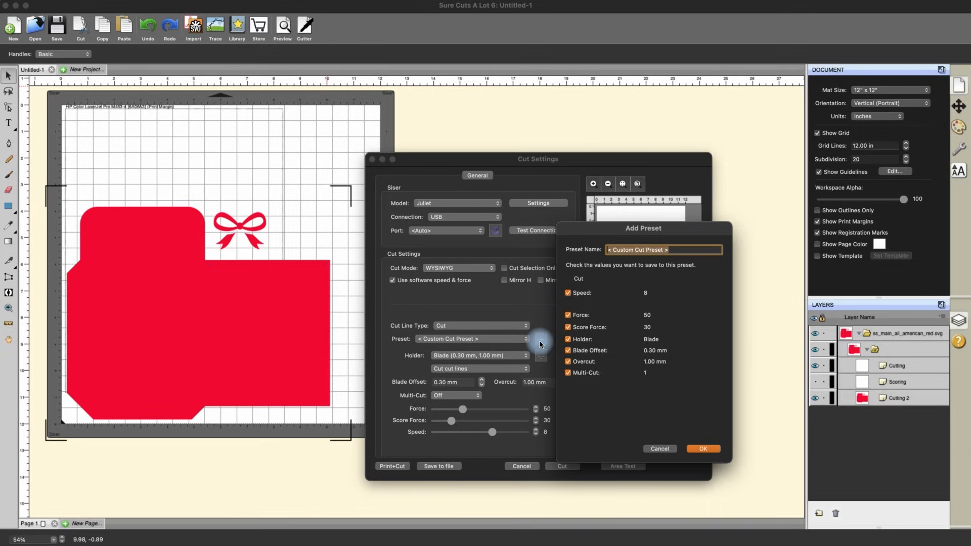
text(Cardstock)
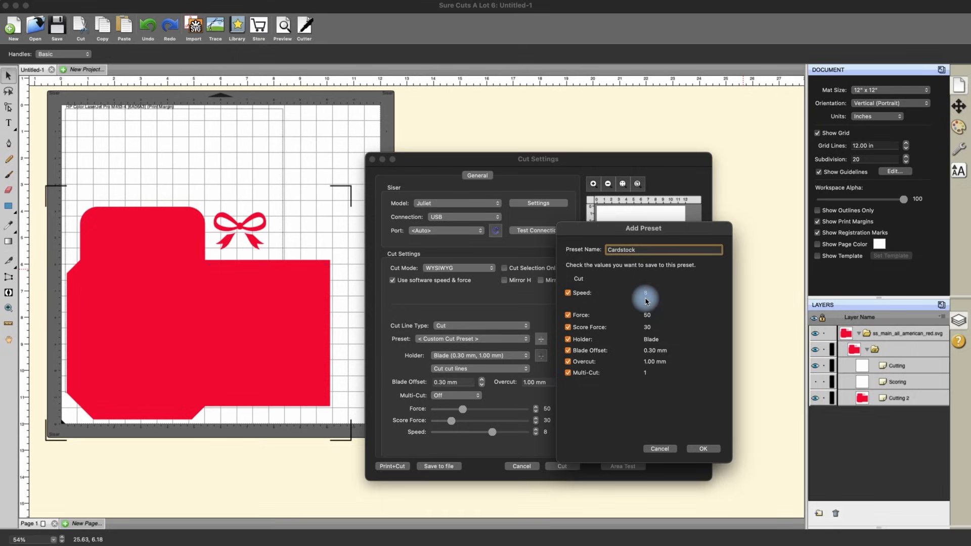
click(708, 451)
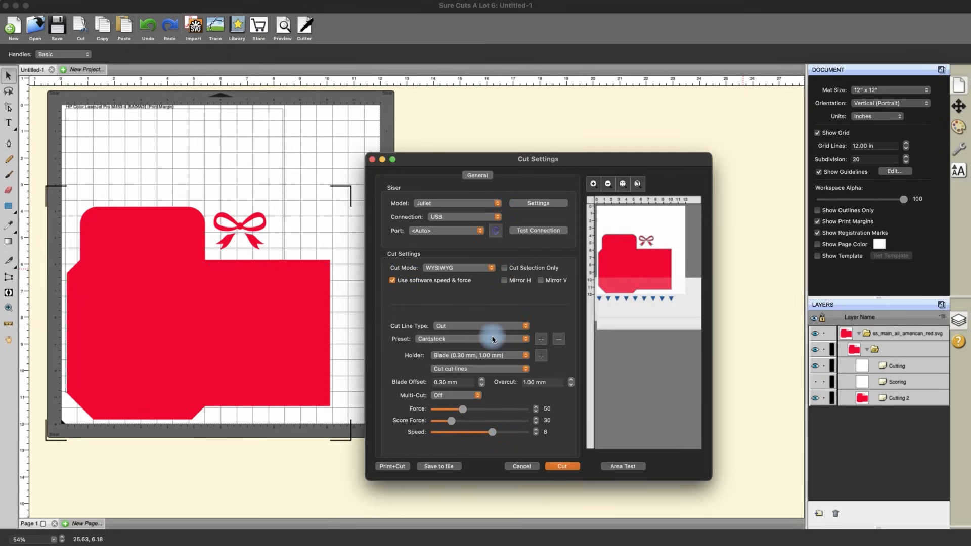
click(460, 339)
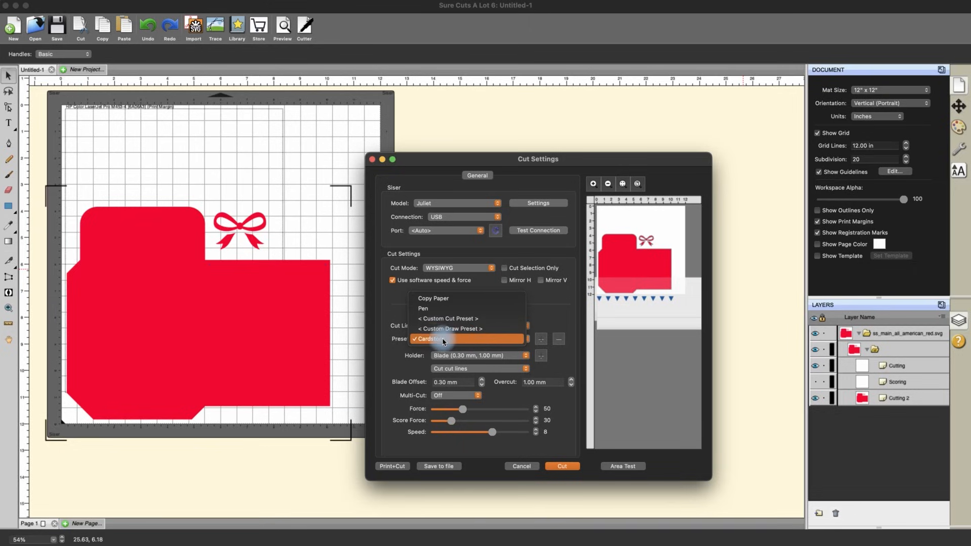
click(444, 340)
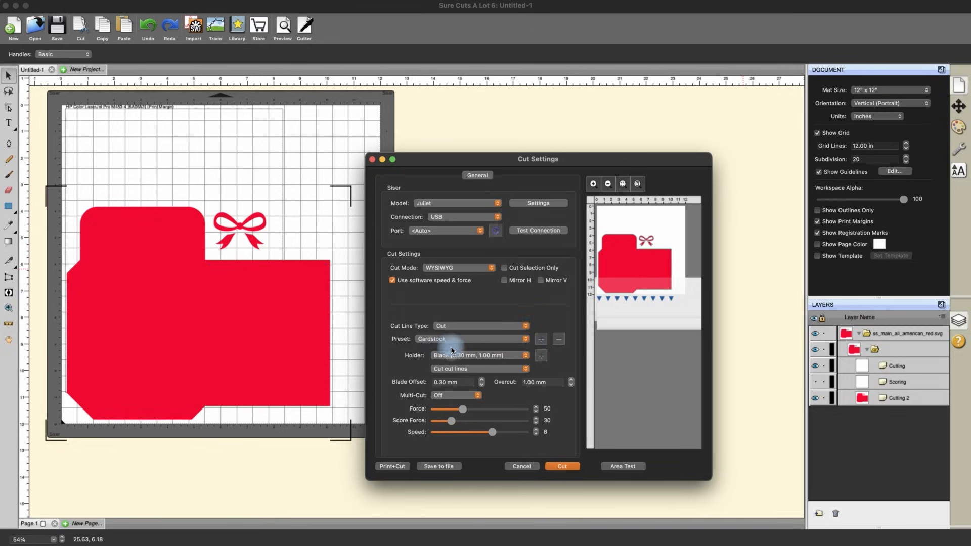
- Nudge force and score force up, then reselect Cardstock to restore force 50, score force 30
click(536, 407)
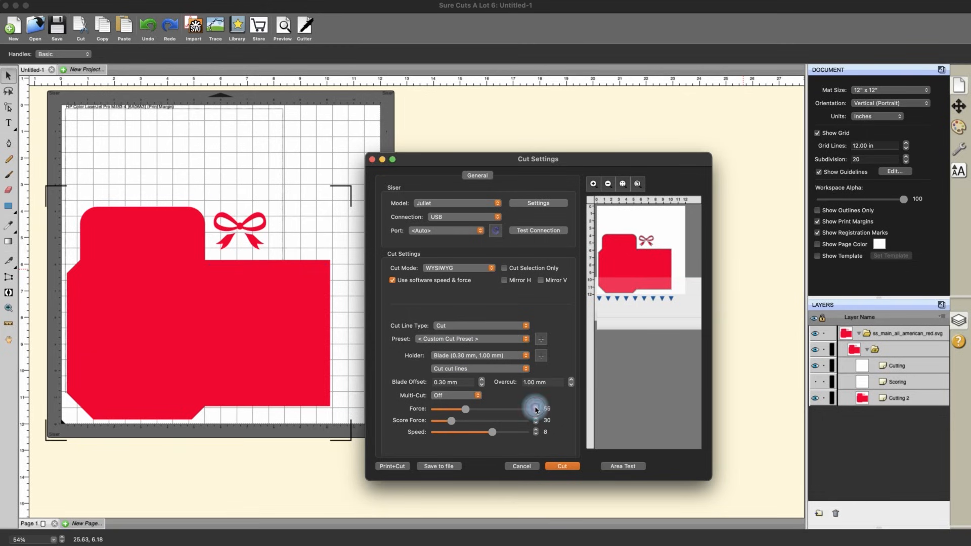
drag(463, 409, 498, 410)
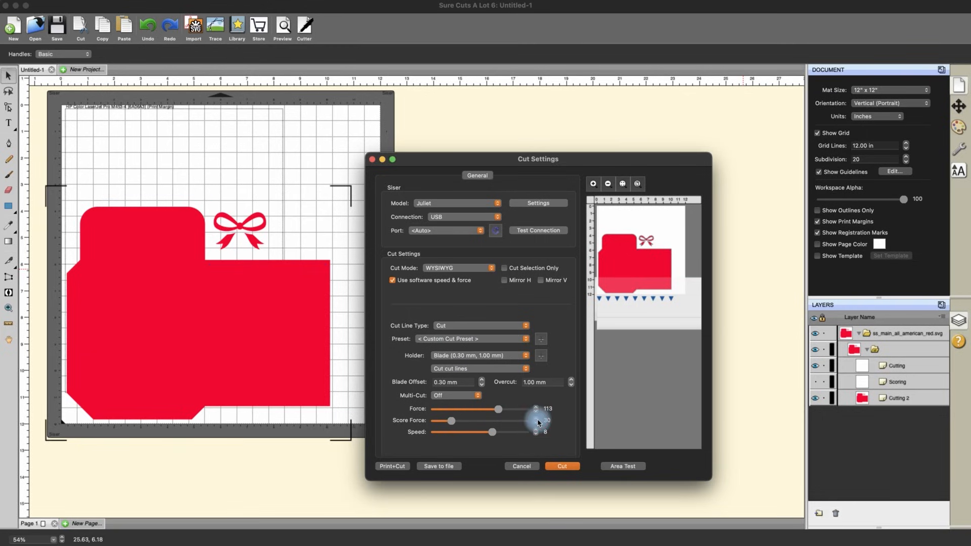
click(536, 418)
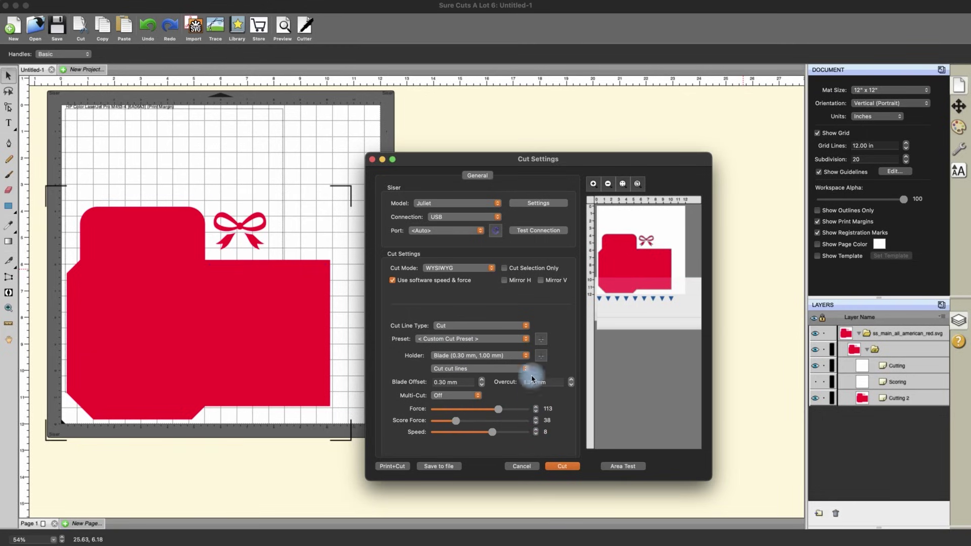
click(516, 338)
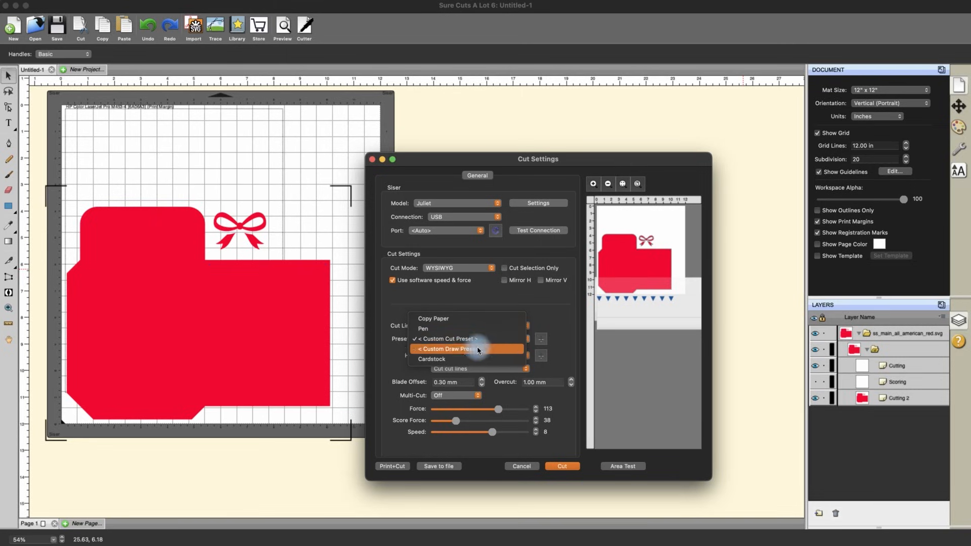
click(462, 359)
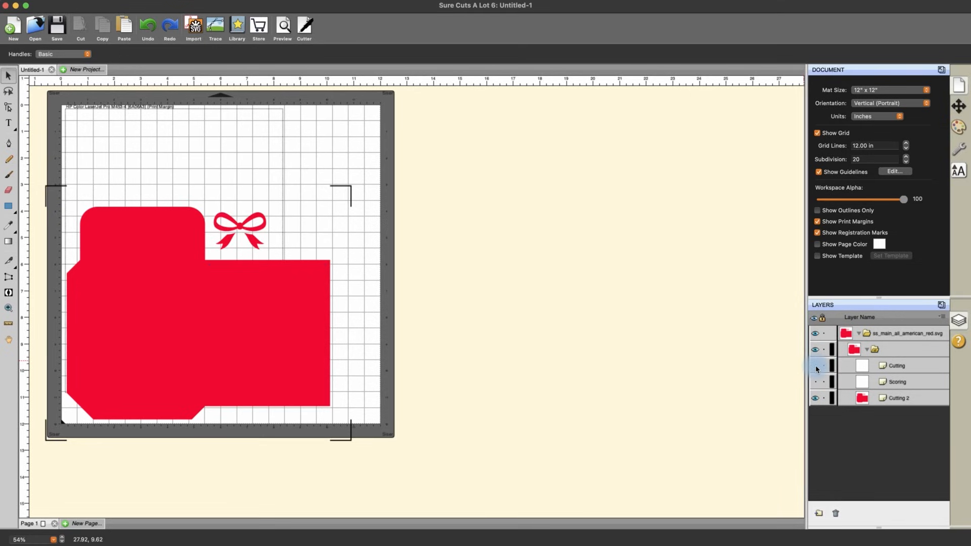
- Hide the Cutting and Cutting 2 layers and show Scoring, selecting its score lines
click(816, 366)
click(884, 365)
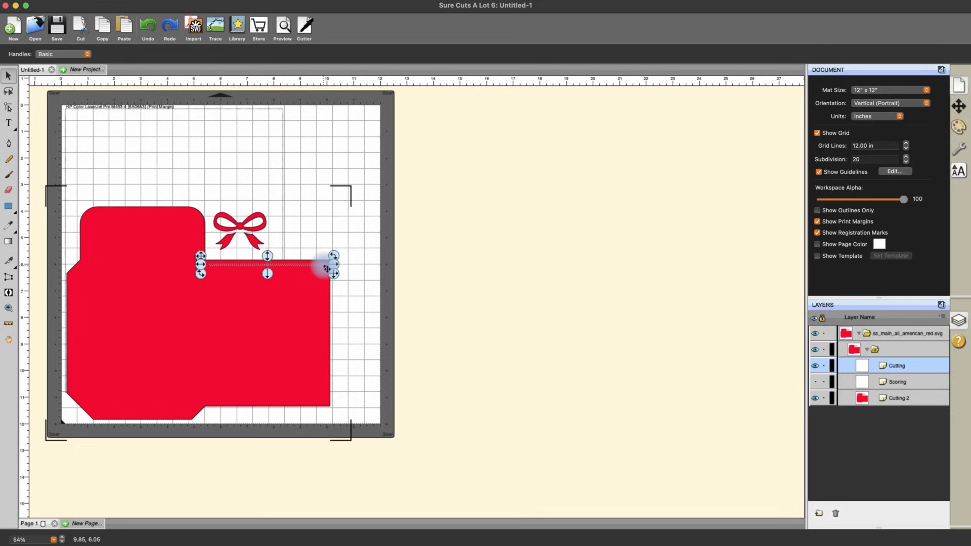
click(816, 368)
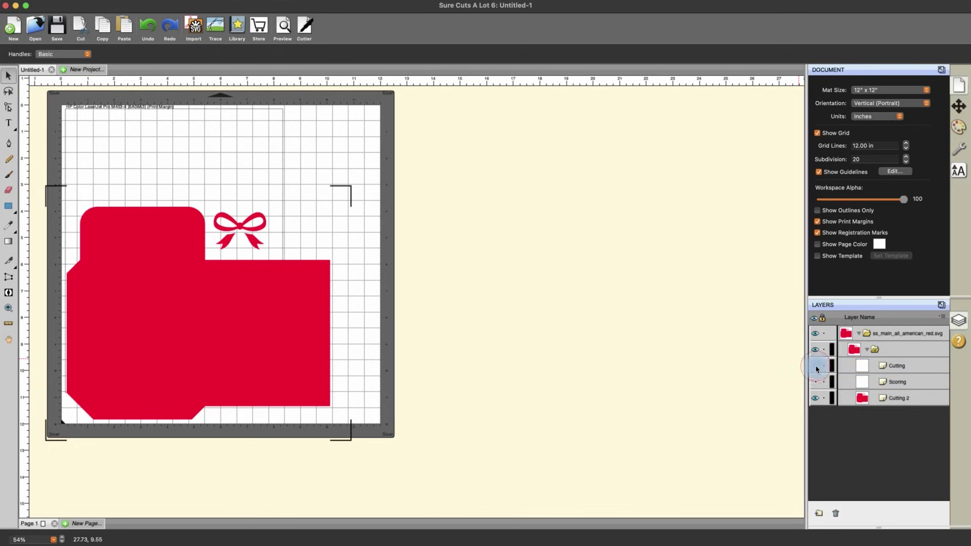
click(816, 400)
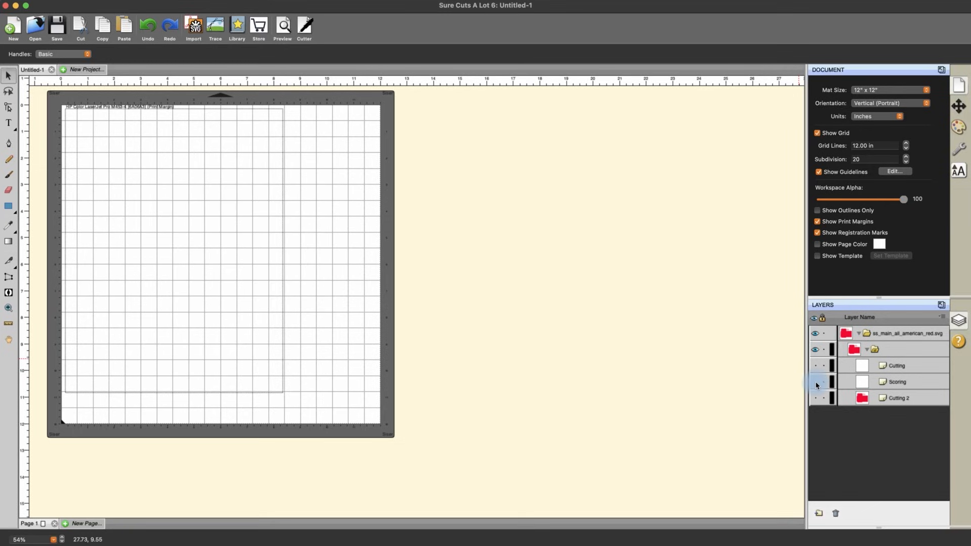
click(816, 384)
click(568, 189)
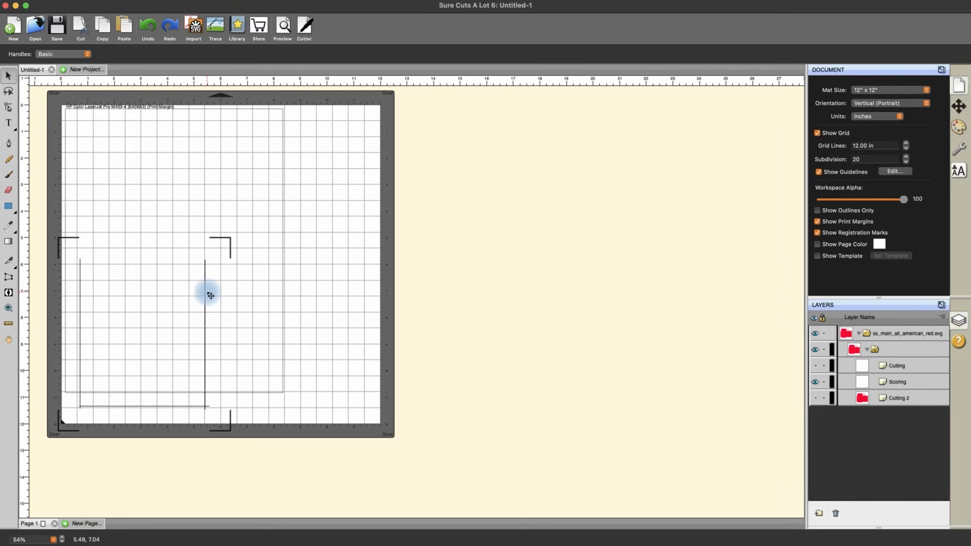
click(240, 214)
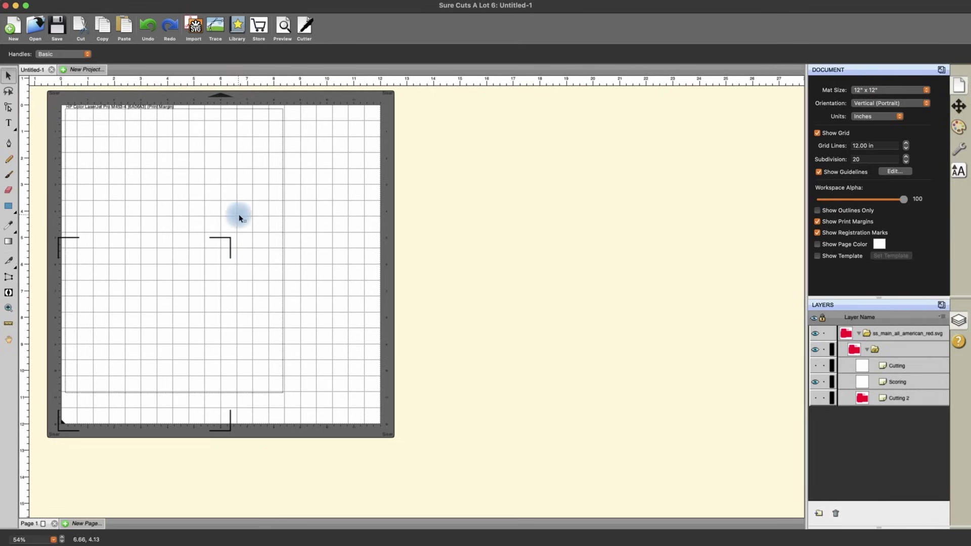
click(281, 27)
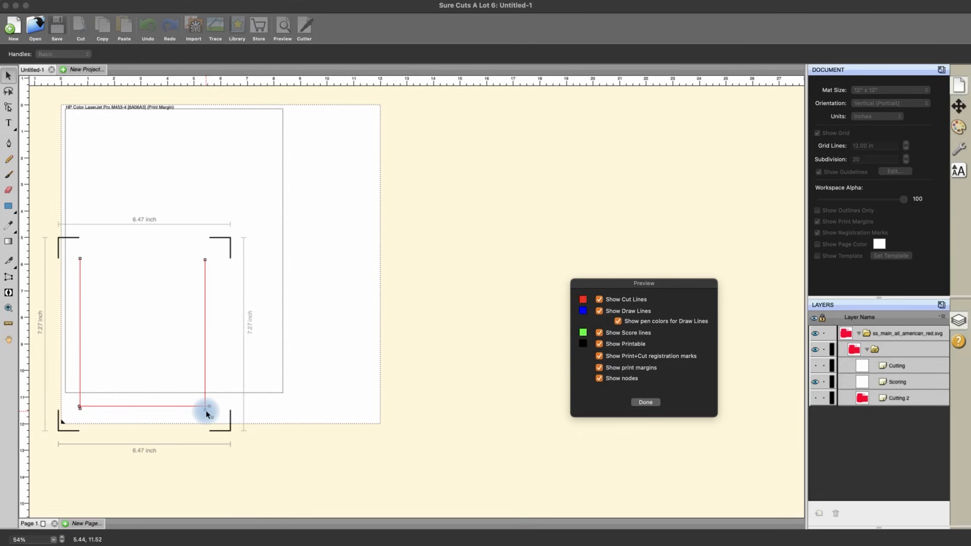
click(640, 404)
click(305, 29)
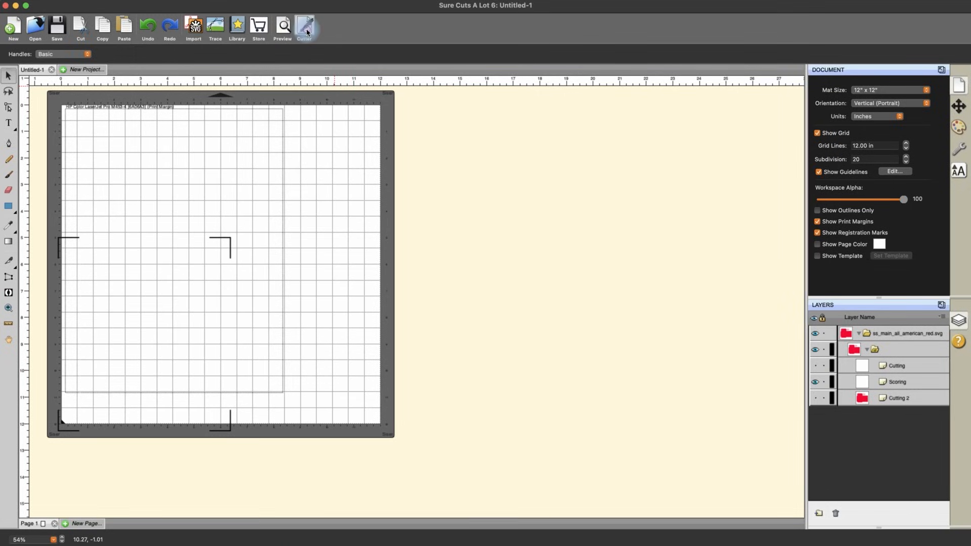
- In Cut Settings raise the force to 100 and start saving a new Scoring preset
click(306, 28)
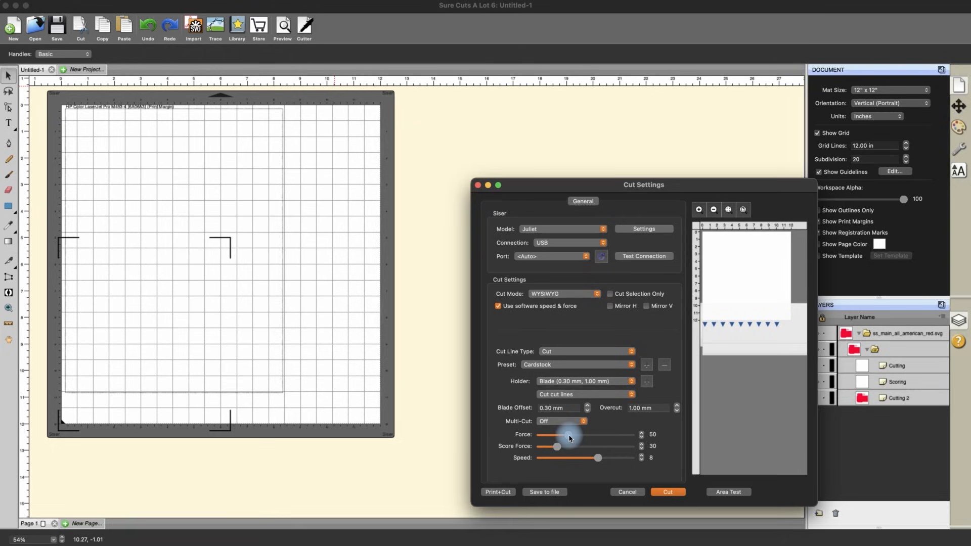
drag(573, 439, 585, 439)
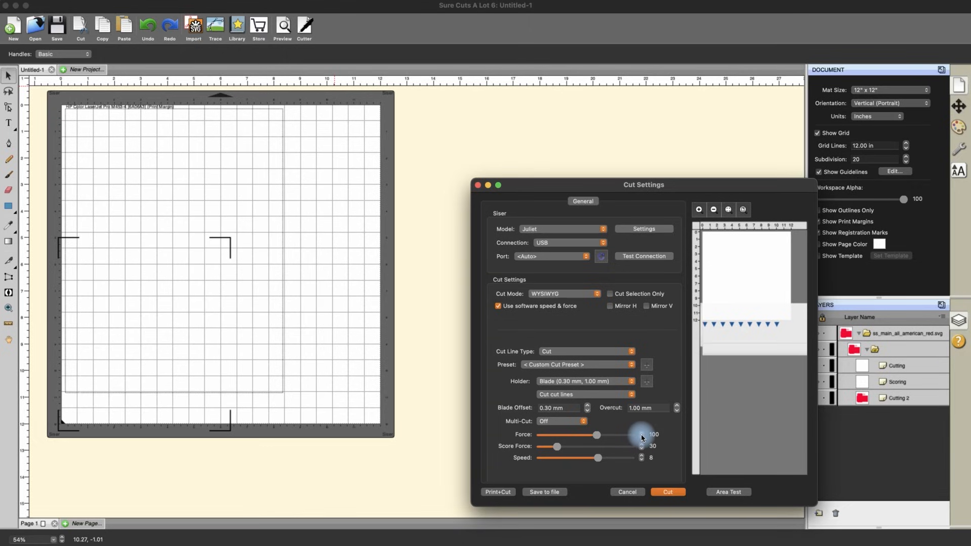
click(648, 365)
text(Scoring)
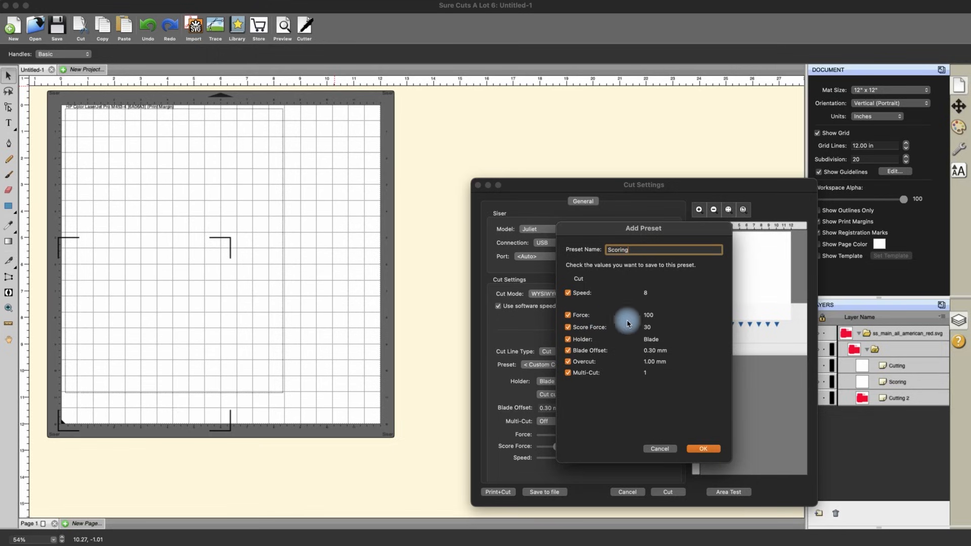
- Save the Scoring preset at force 100, then switch to Cardstock (force 50) and back to Scoring
click(703, 448)
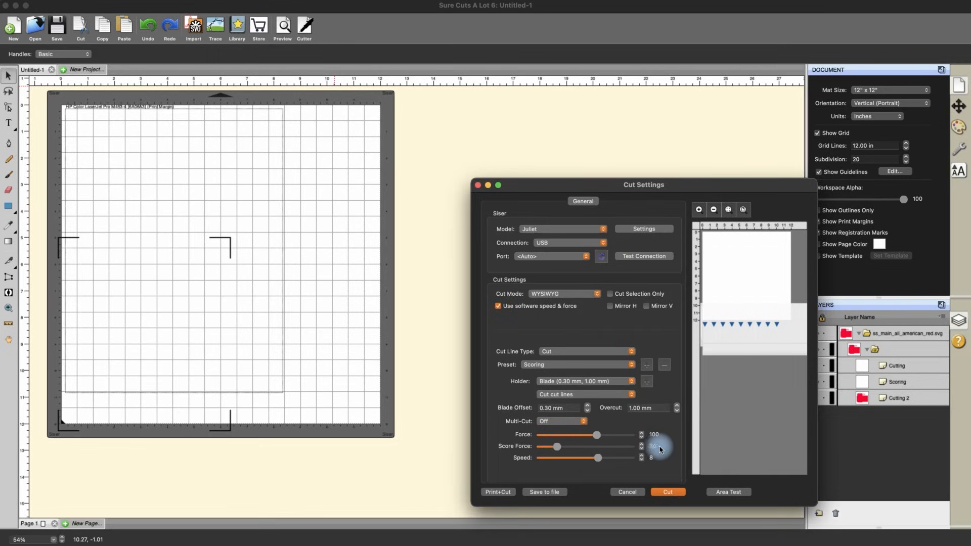
click(596, 365)
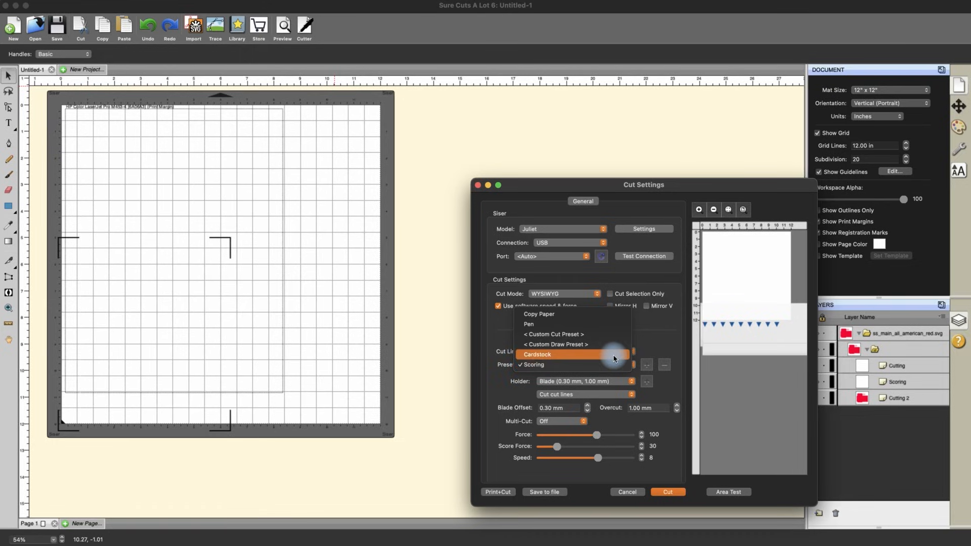
click(599, 354)
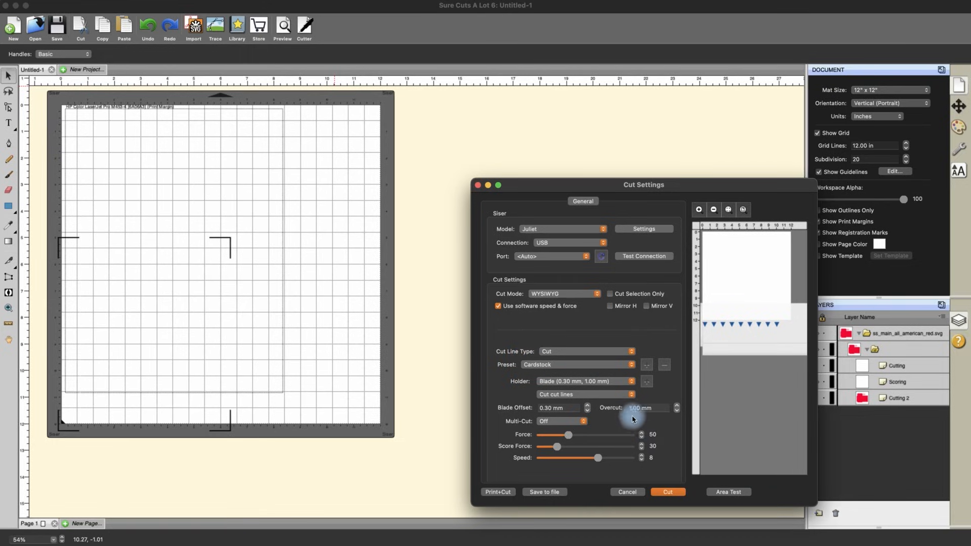
click(606, 370)
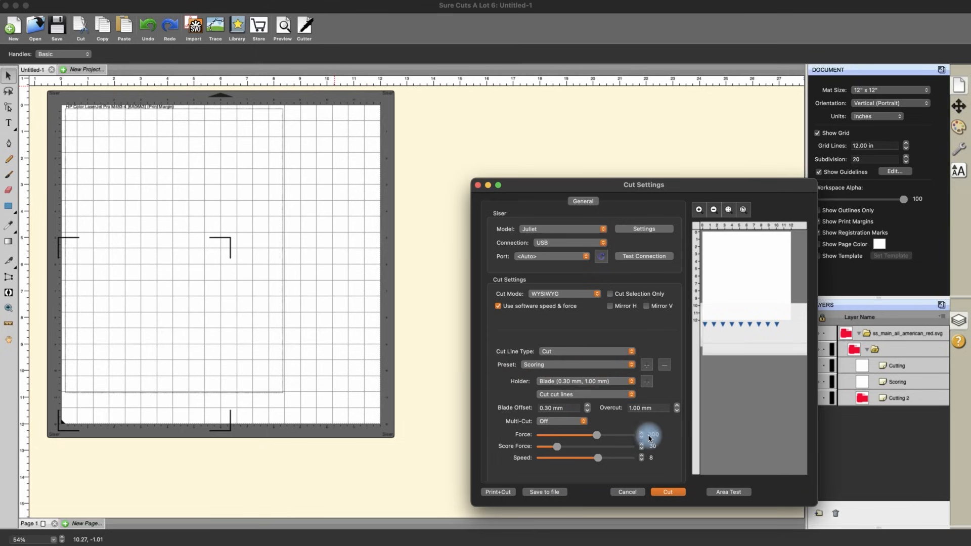